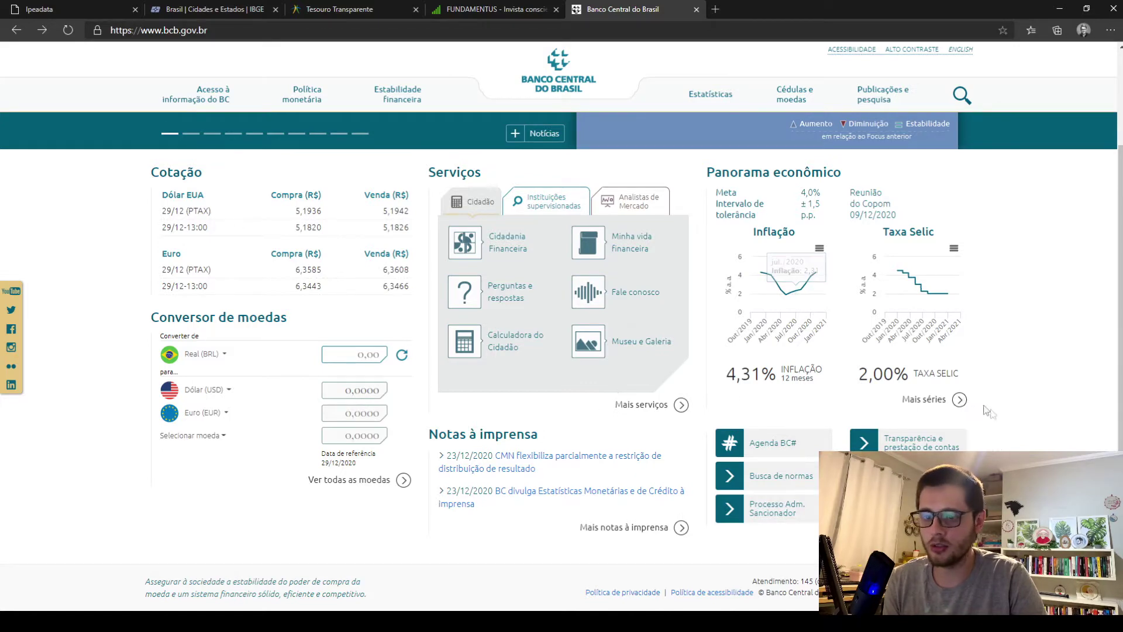
- Open the Banco Central statistics page with more series and look through its economic indicator charts
left_click(961, 400)
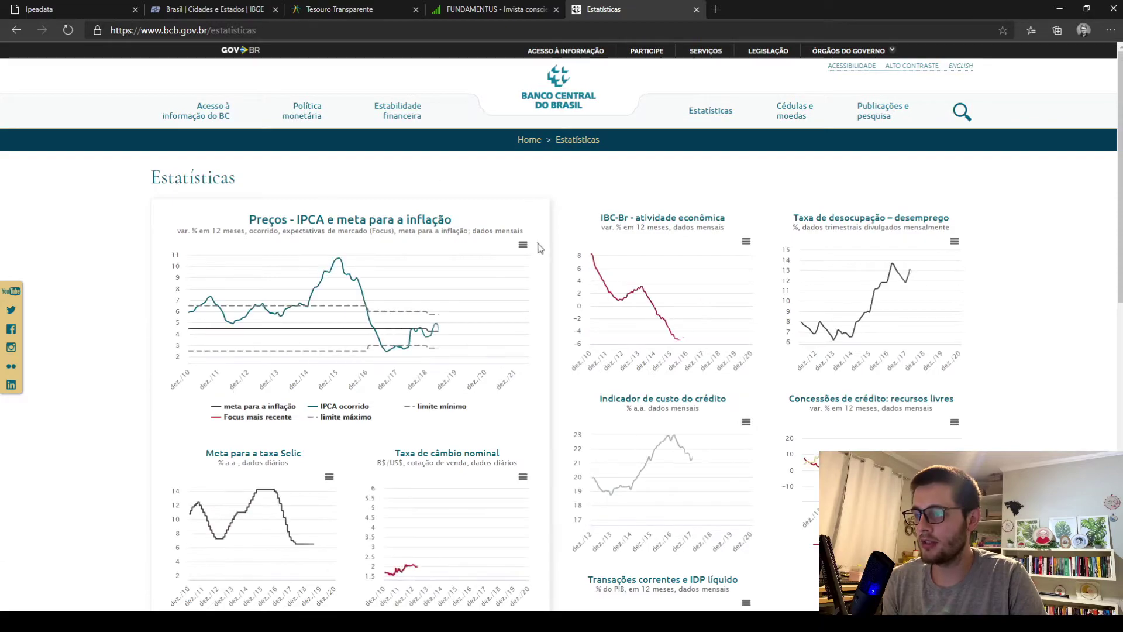
scroll(651, 285, "down", 4)
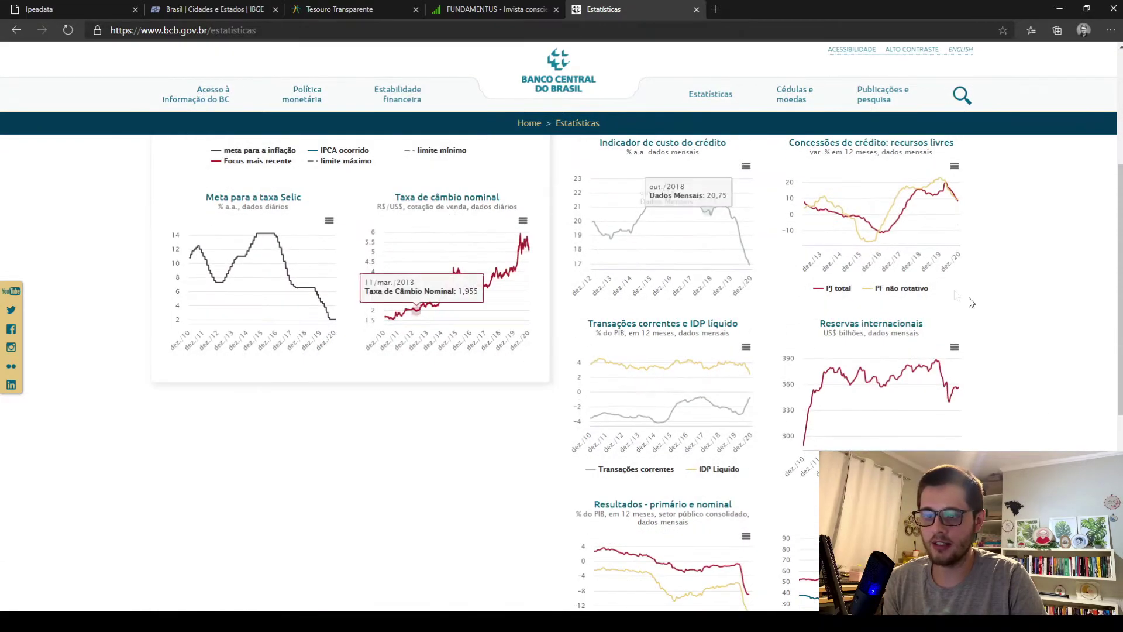
scroll(1053, 339, "down", 3)
scroll(991, 341, "up", 7)
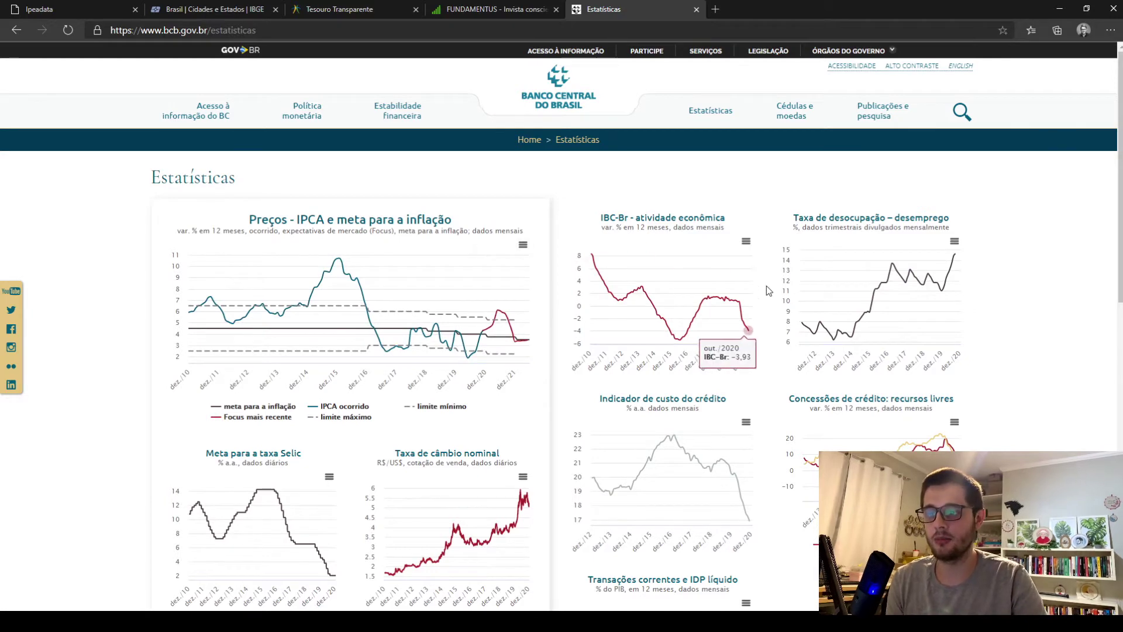
scroll(768, 293, "down", 3)
scroll(709, 237, "down", 3)
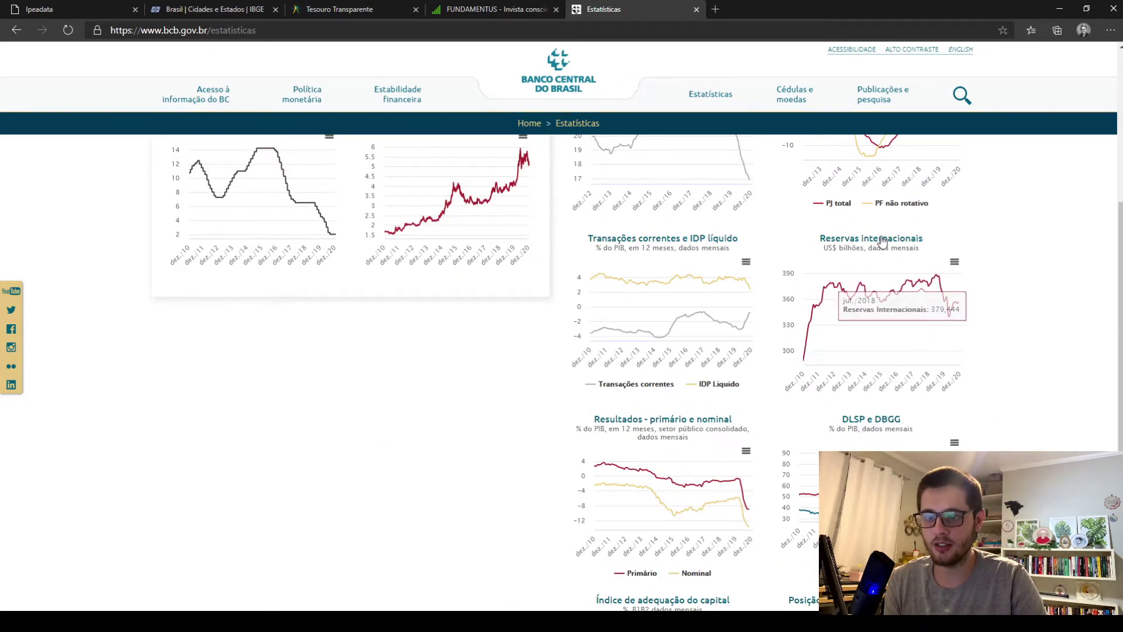
- Open the detailed Reservas internacionais chart, view its download format options, and return to the statistics overview
left_click(863, 240)
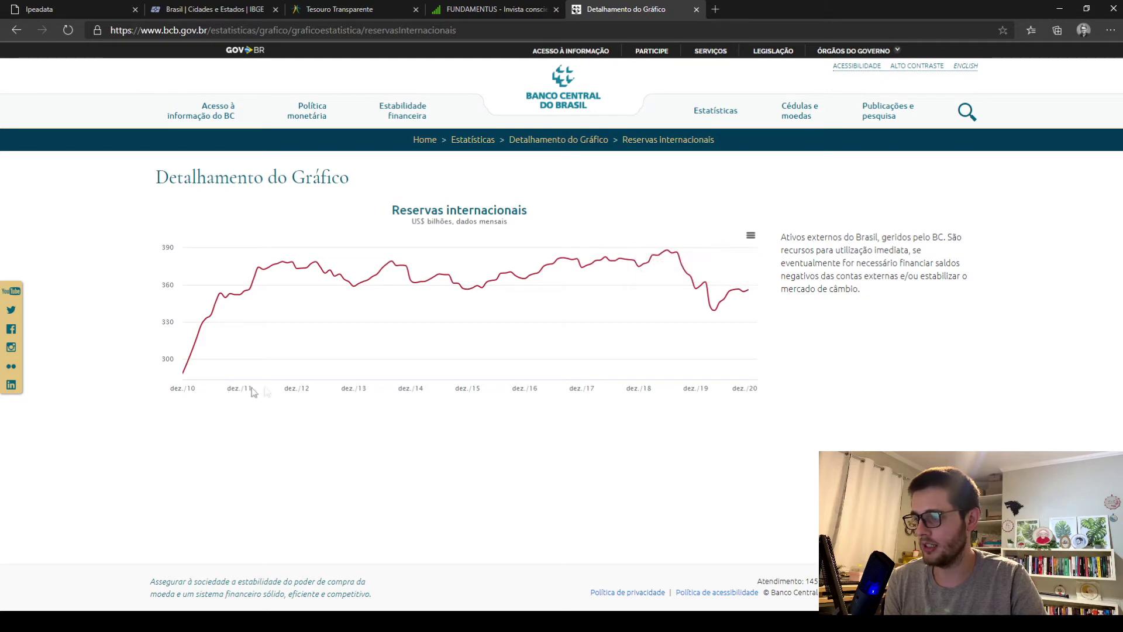
left_click(751, 236)
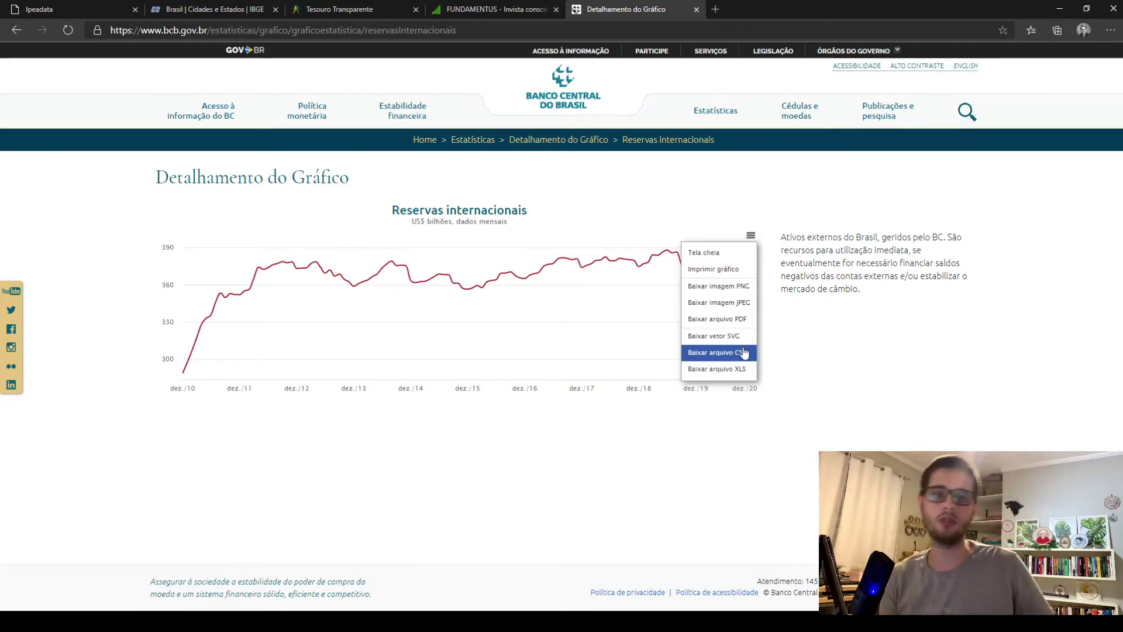
left_click(16, 30)
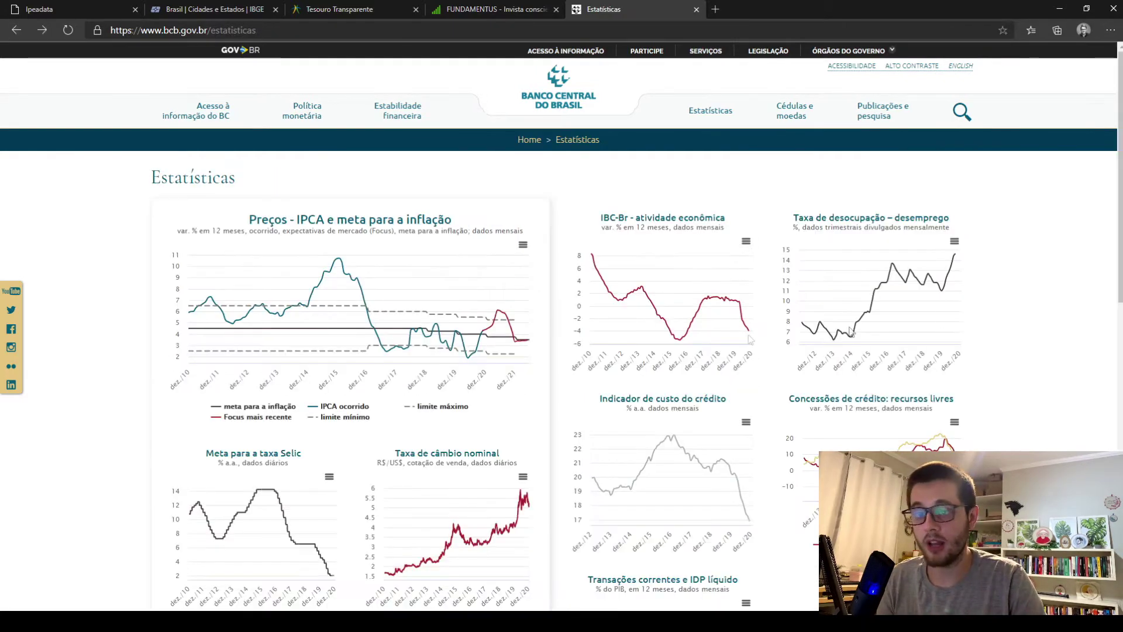
- Look through the remaining statistics charts down to the links for interest rates, savings and time series
scroll(740, 264, "down", 1)
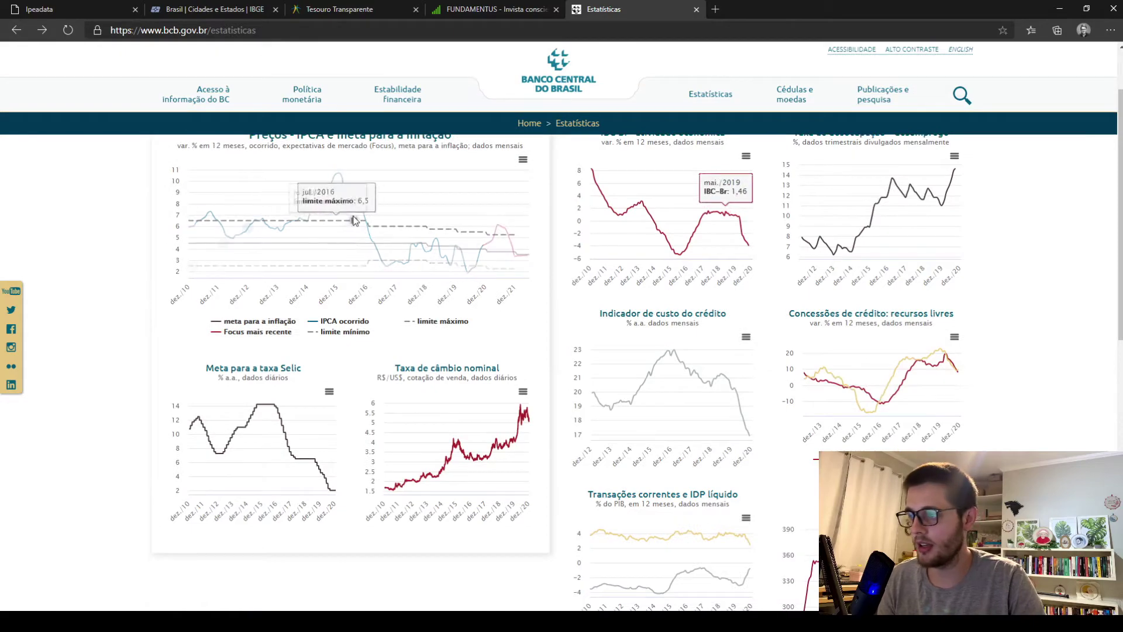
scroll(293, 251, "down", 7)
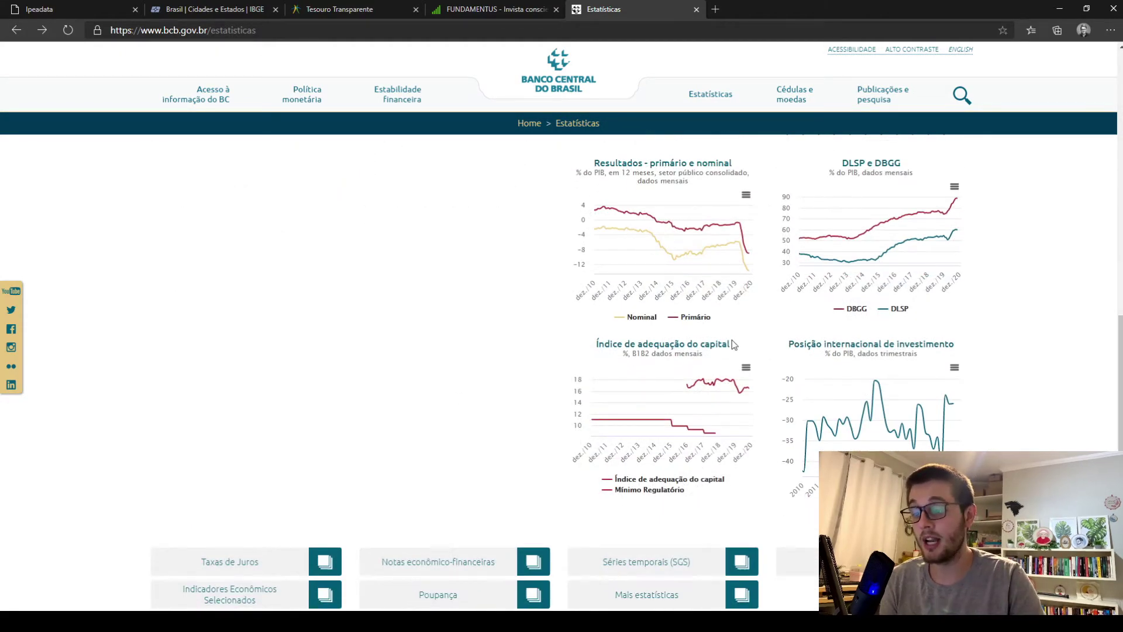
scroll(732, 351, "down", 1)
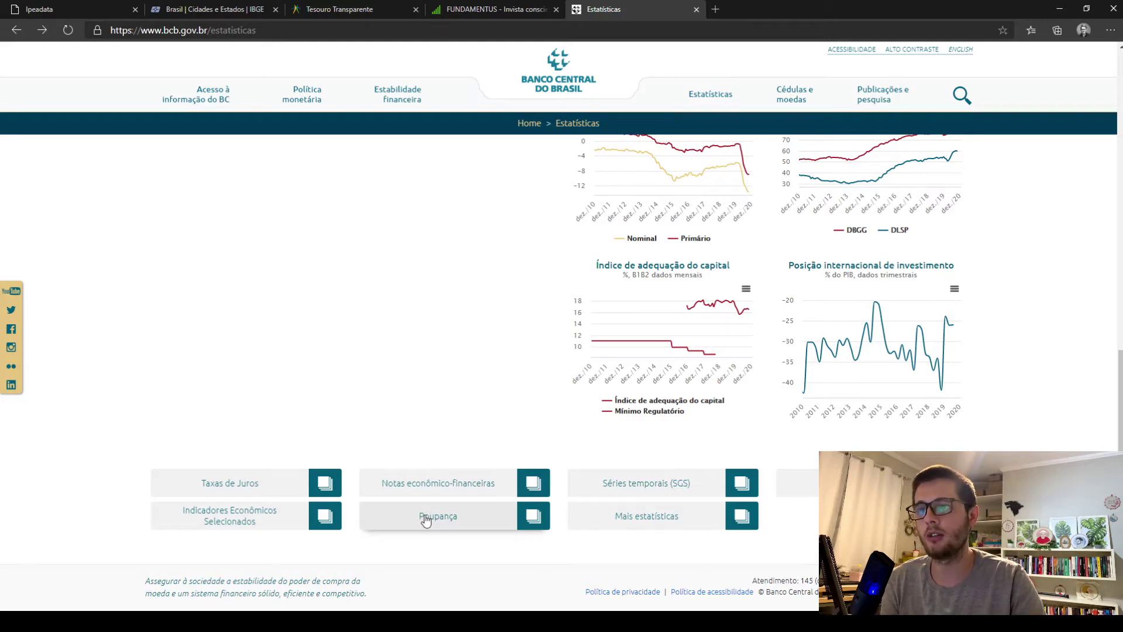
- Switch to the Fundamentus site and open the details of the ARTE3 stock from its full list of stocks
key("ctrl+shift+Tab")
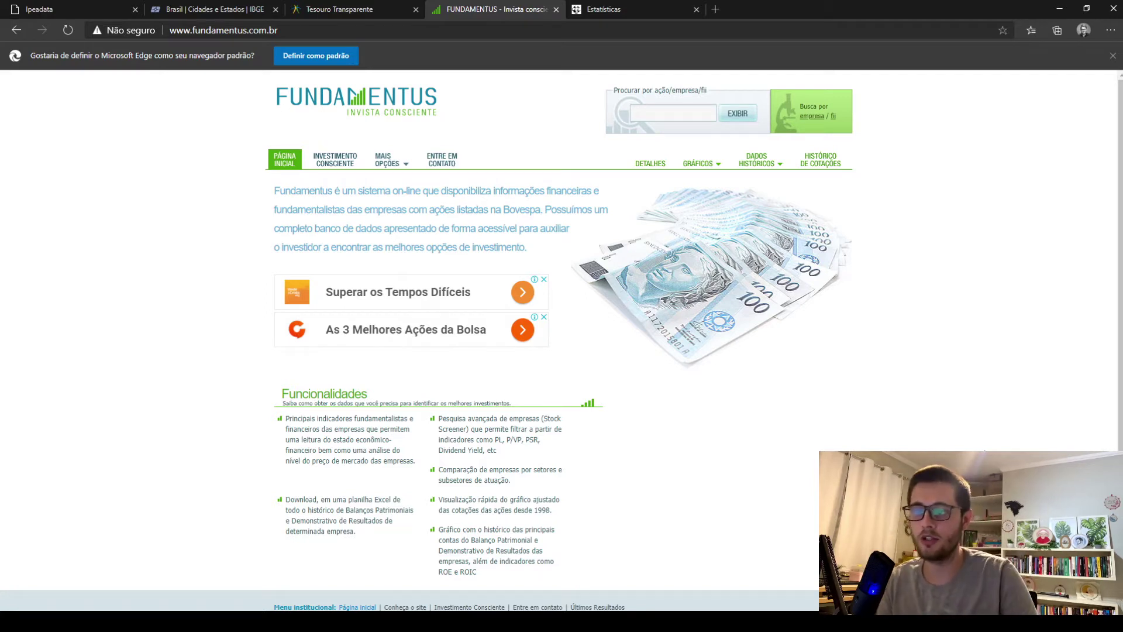
left_click(648, 159)
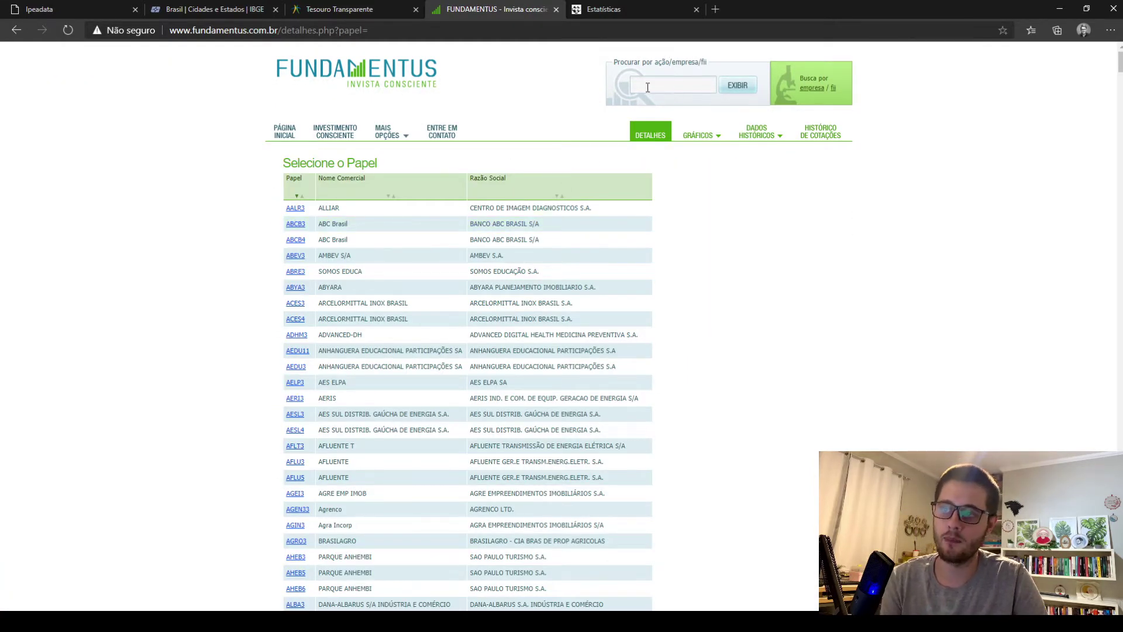
scroll(533, 301, "down", 1)
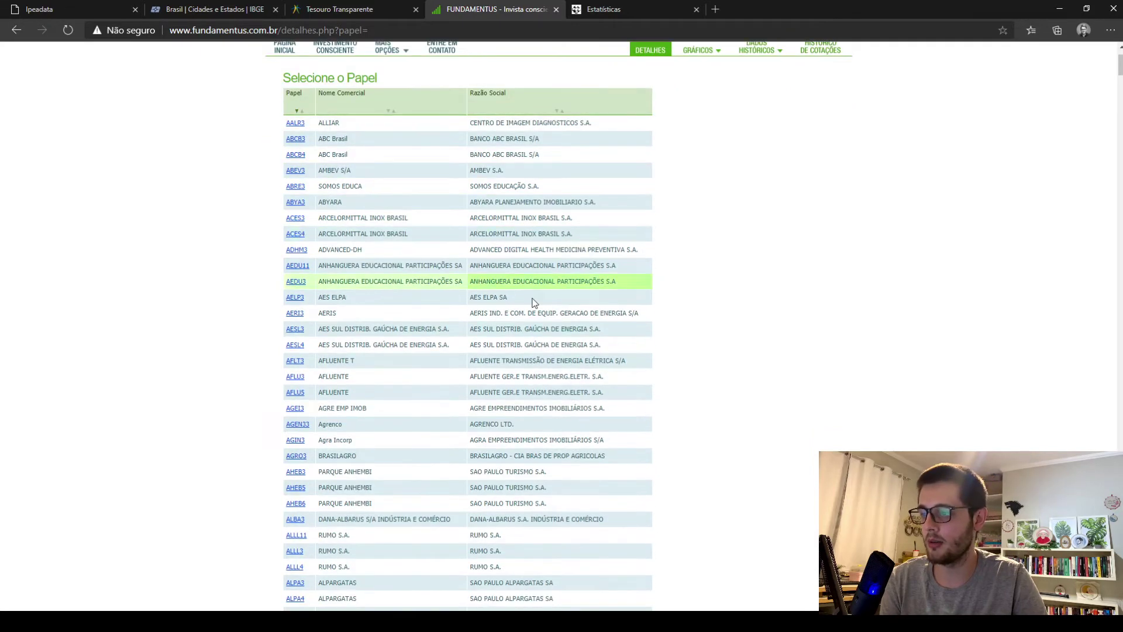
scroll(360, 316, "down", 5)
scroll(327, 351, "down", 4)
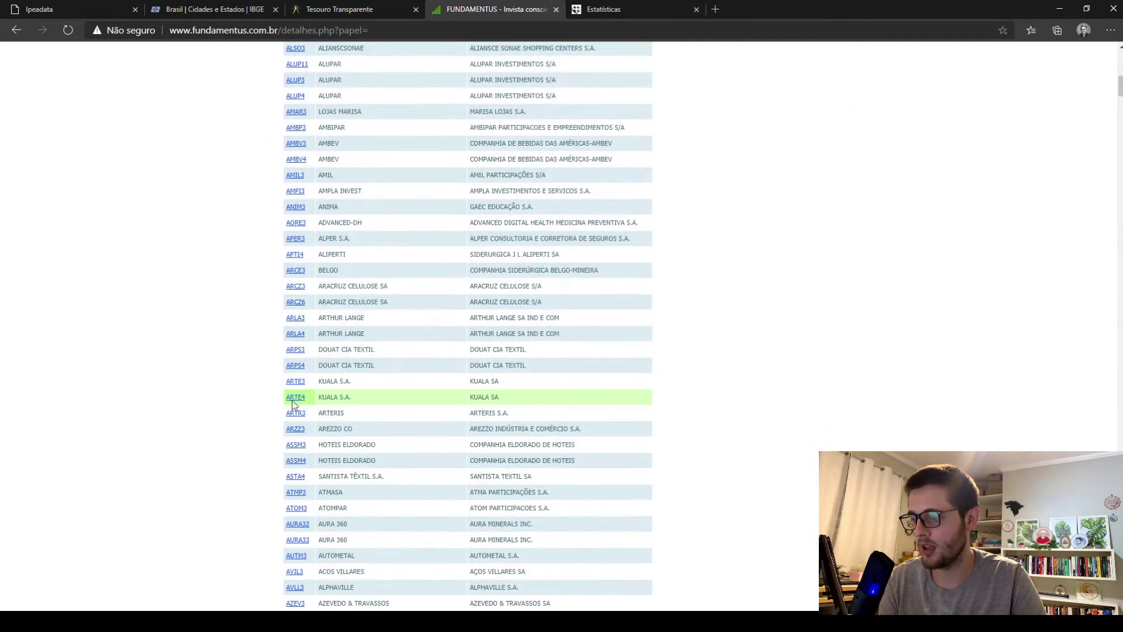
left_click(296, 381)
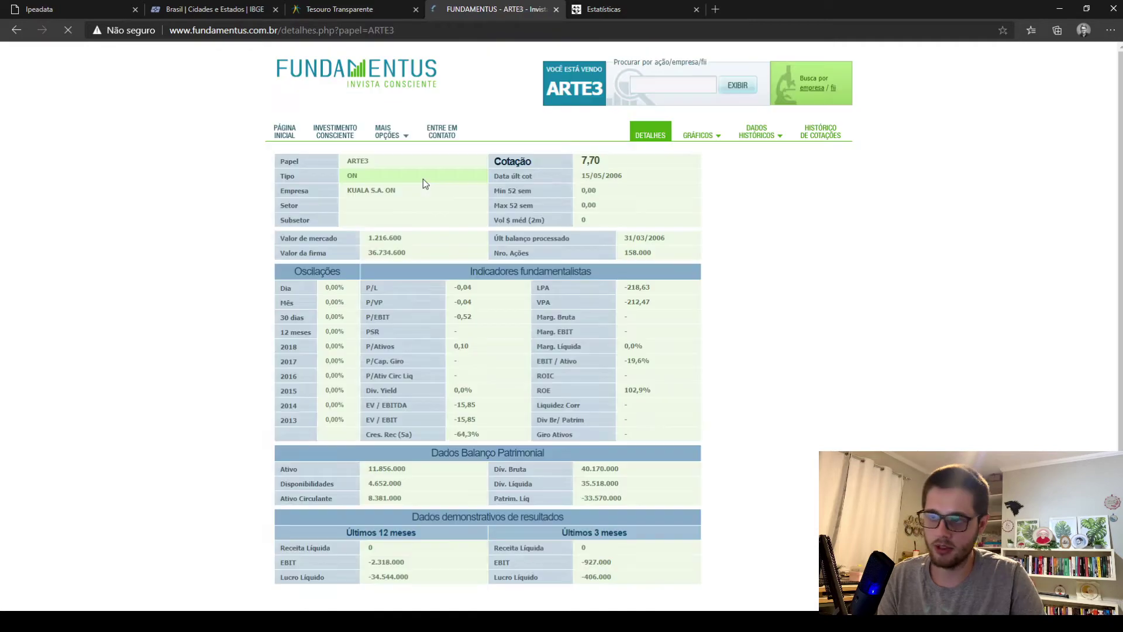
- Check the chart and historical data options for ARTE3 and open its page for downloading balance sheets in Excel
mouse_move(717, 138)
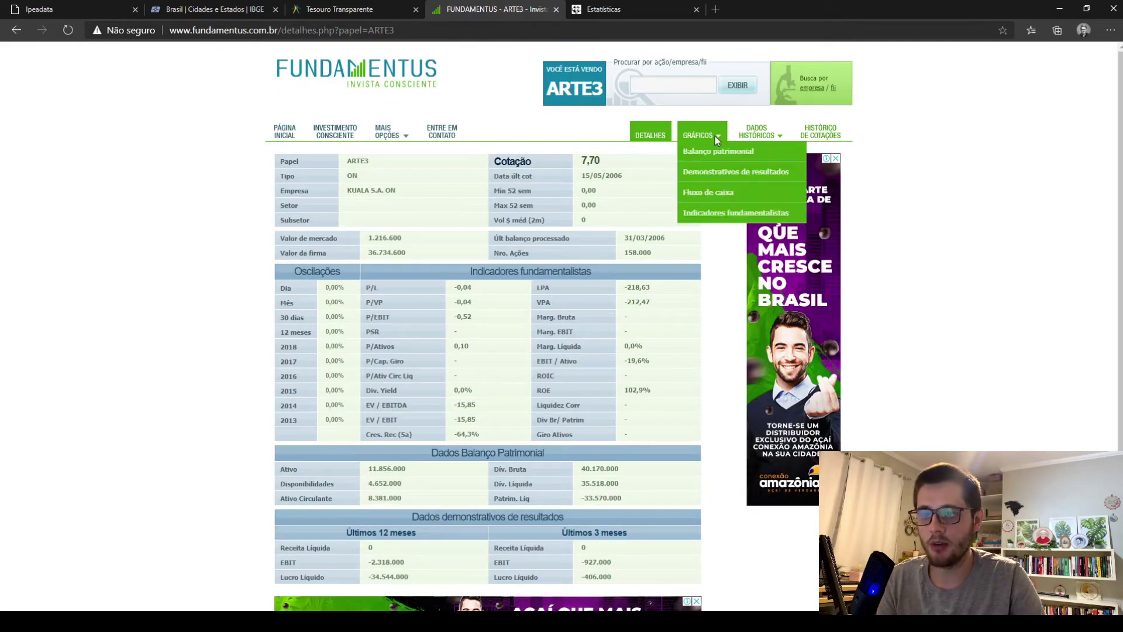
mouse_move(763, 135)
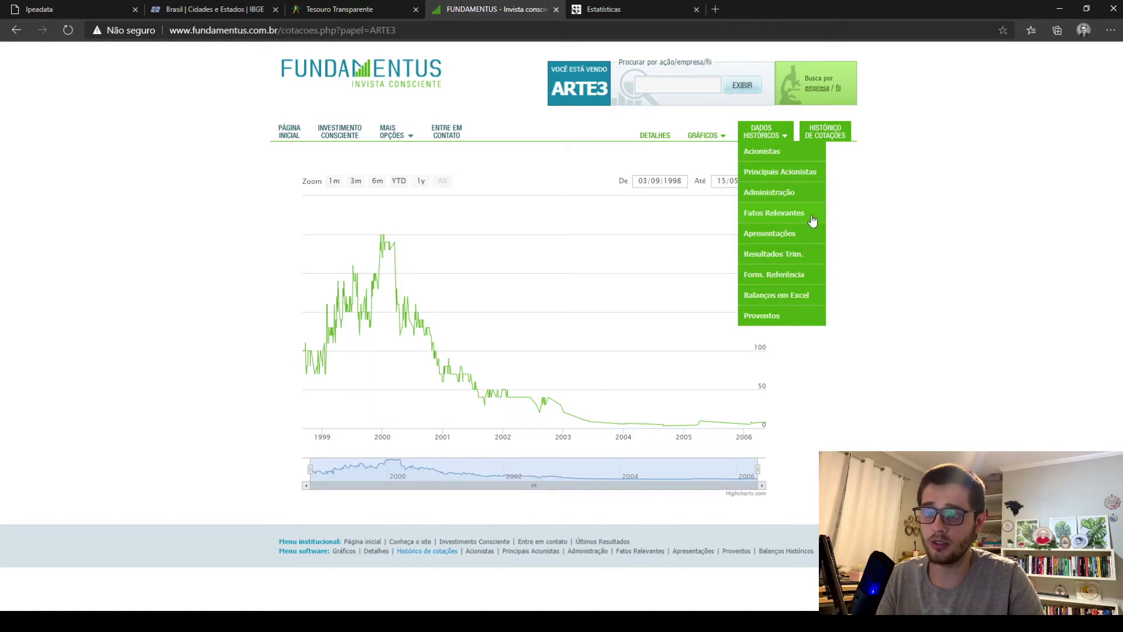
left_click(799, 294)
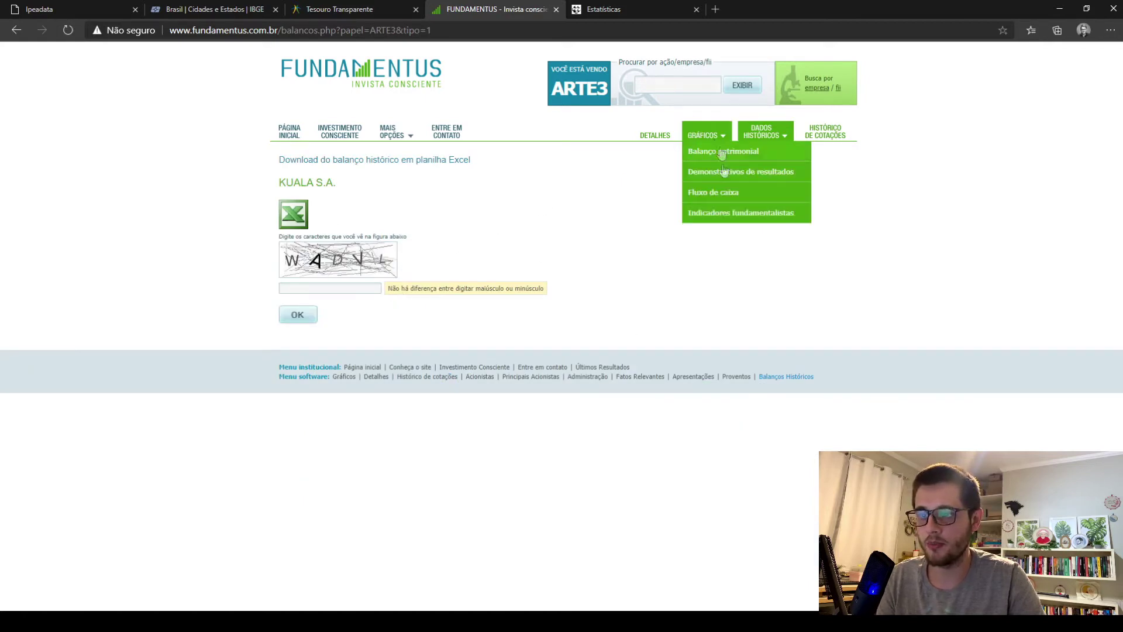
- Open the cash flow charts for ARTE3 and examine the EBITDA, CAPEX and working capital graphs
left_click(727, 197)
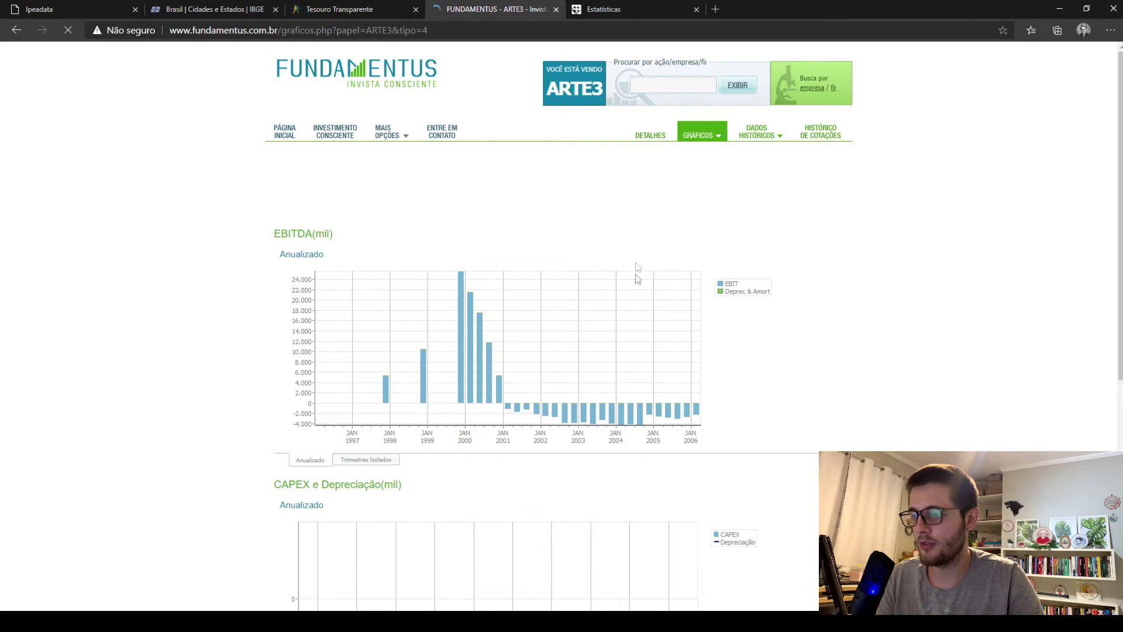
scroll(847, 329, "down", 4)
scroll(738, 219, "up", 3)
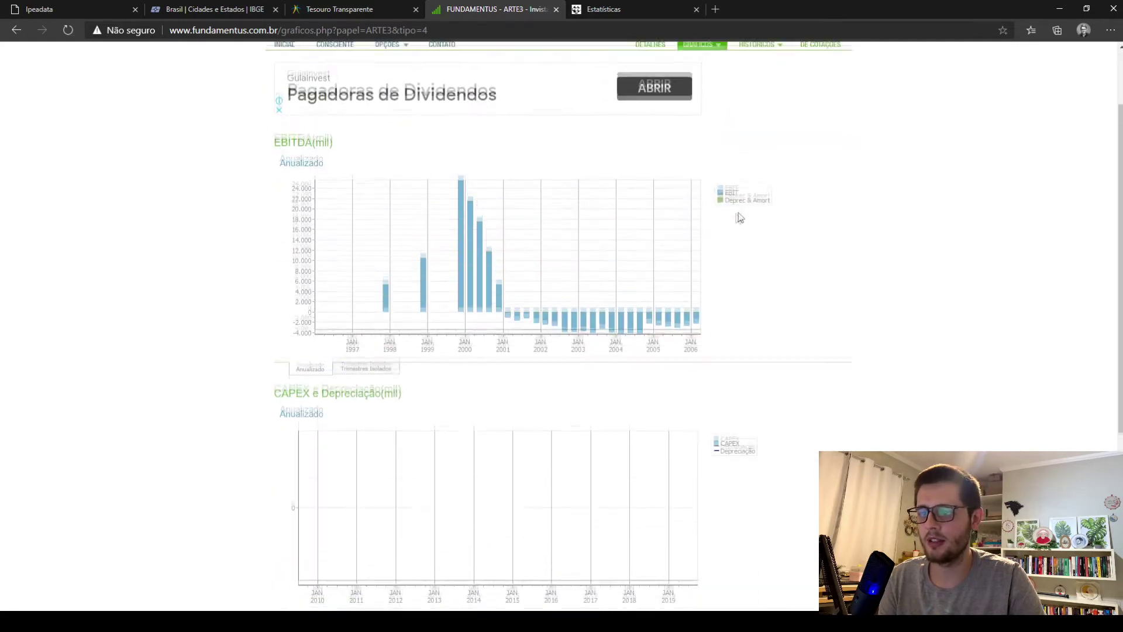
scroll(753, 301, "down", 4)
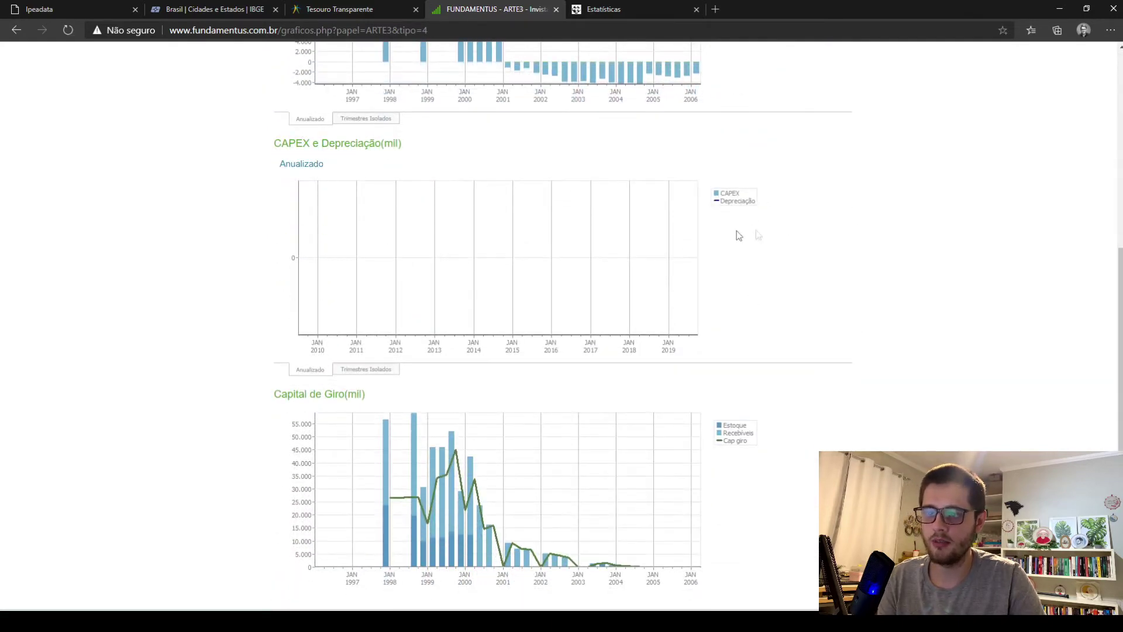
scroll(756, 234, "down", 2)
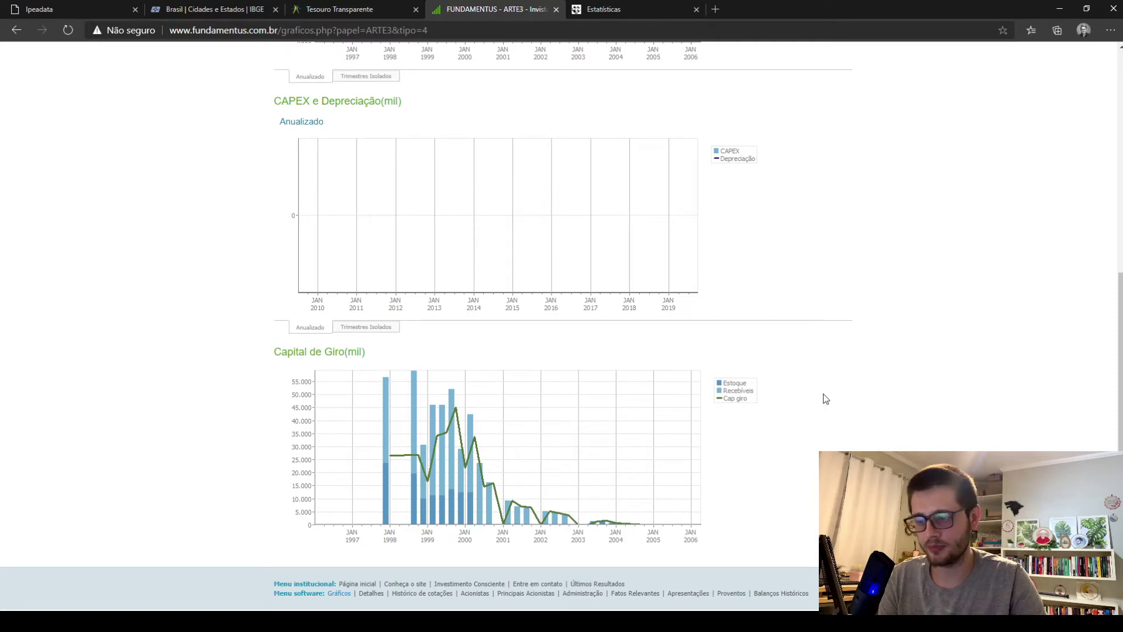
scroll(825, 399, "up", 6)
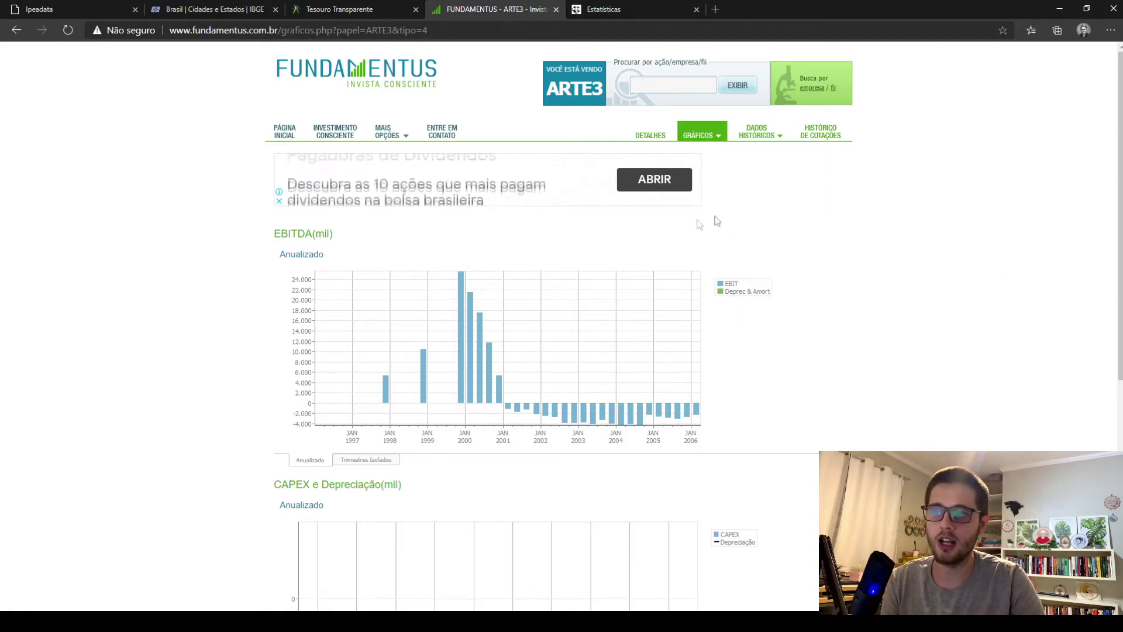
- Switch to the Tesouro Transparente site and filter the publications by the theme Estados e Municípios
key("ctrl+shift+Tab")
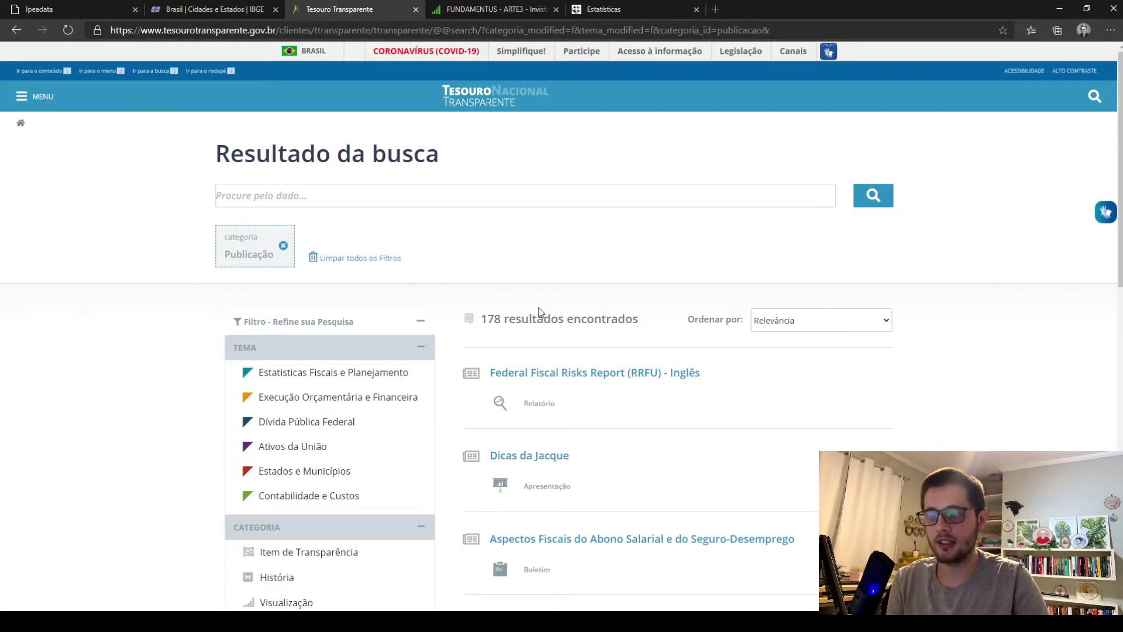
scroll(539, 313, "down", 2)
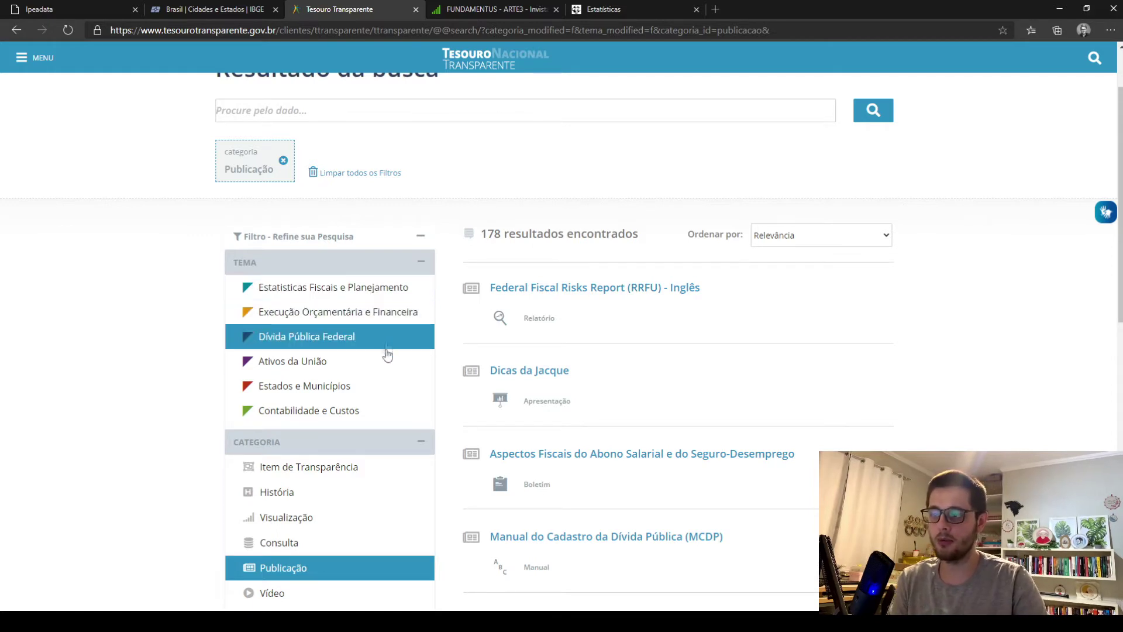
left_click(389, 390)
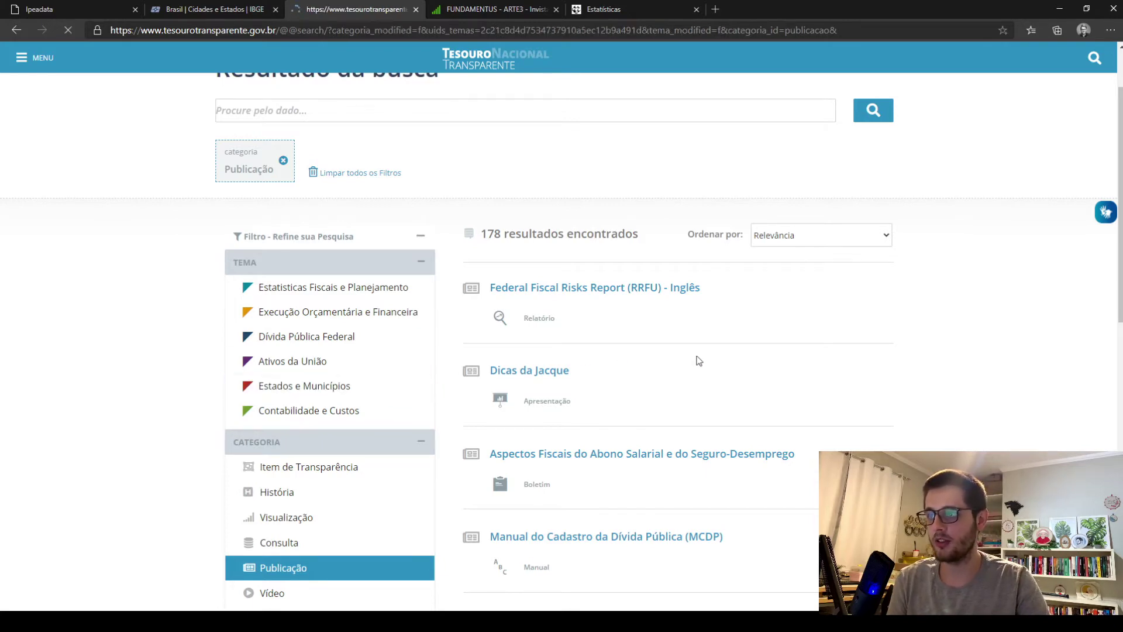
- Look through the filtered Estados e Municípios publications and the available publication types
scroll(538, 248, "down", 2)
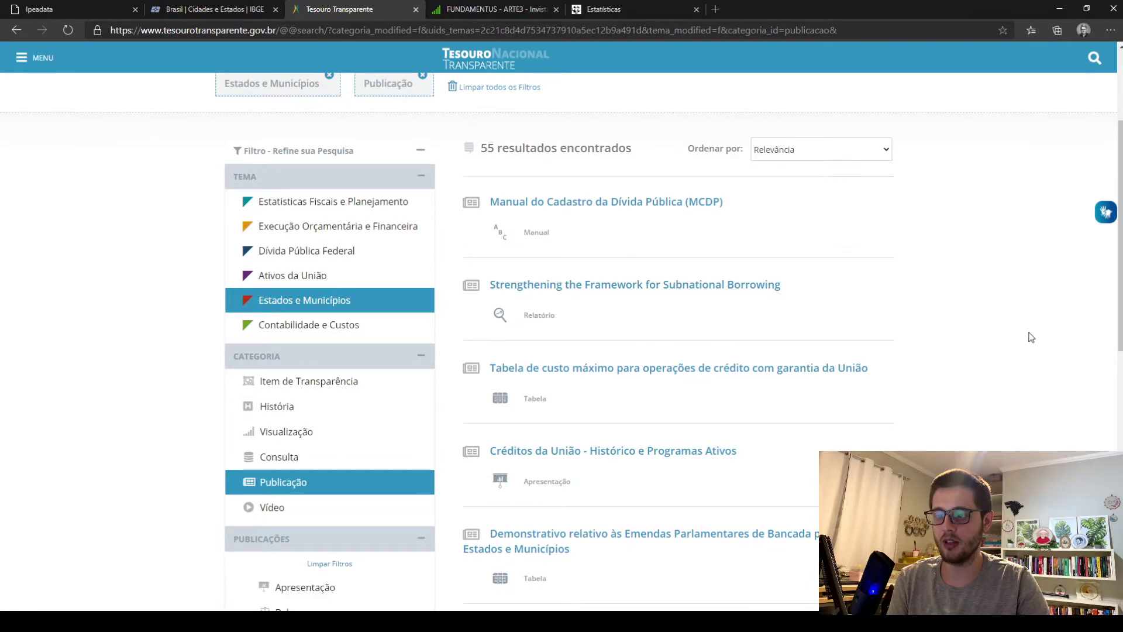
scroll(787, 346, "down", 1)
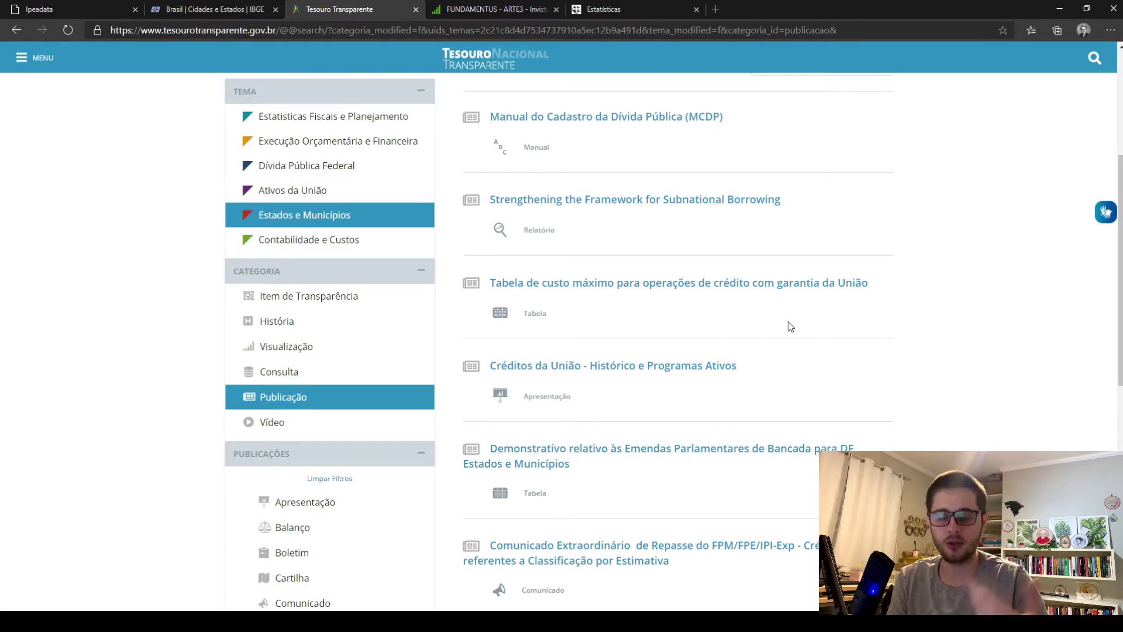
scroll(787, 326, "down", 1)
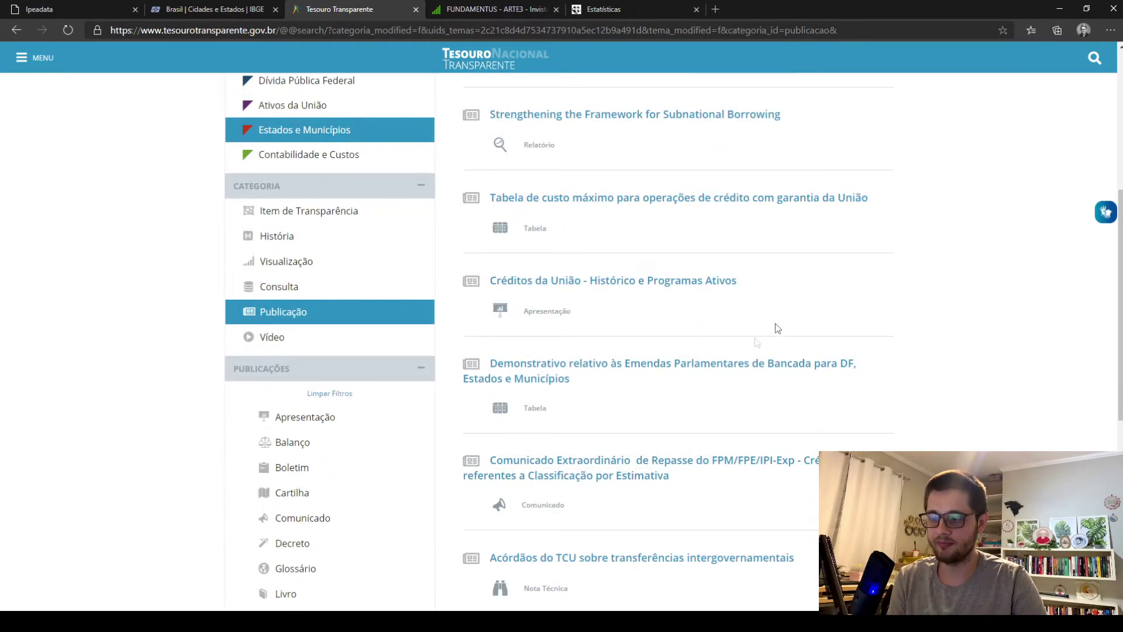
scroll(755, 343, "down", 1)
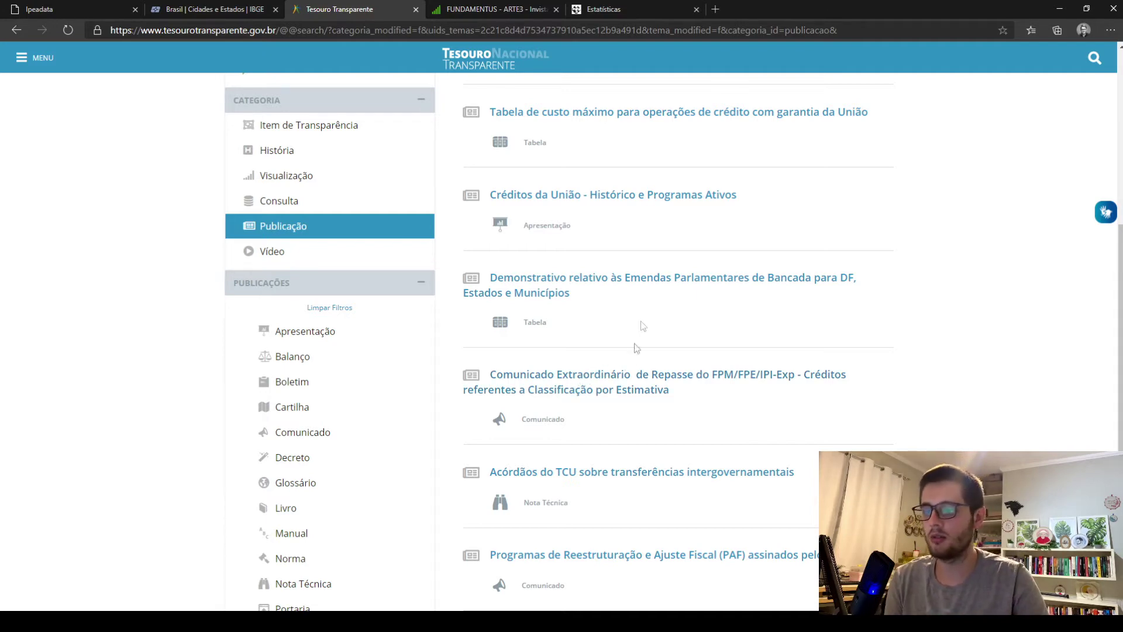
scroll(702, 287, "up", 3)
scroll(930, 316, "up", 2)
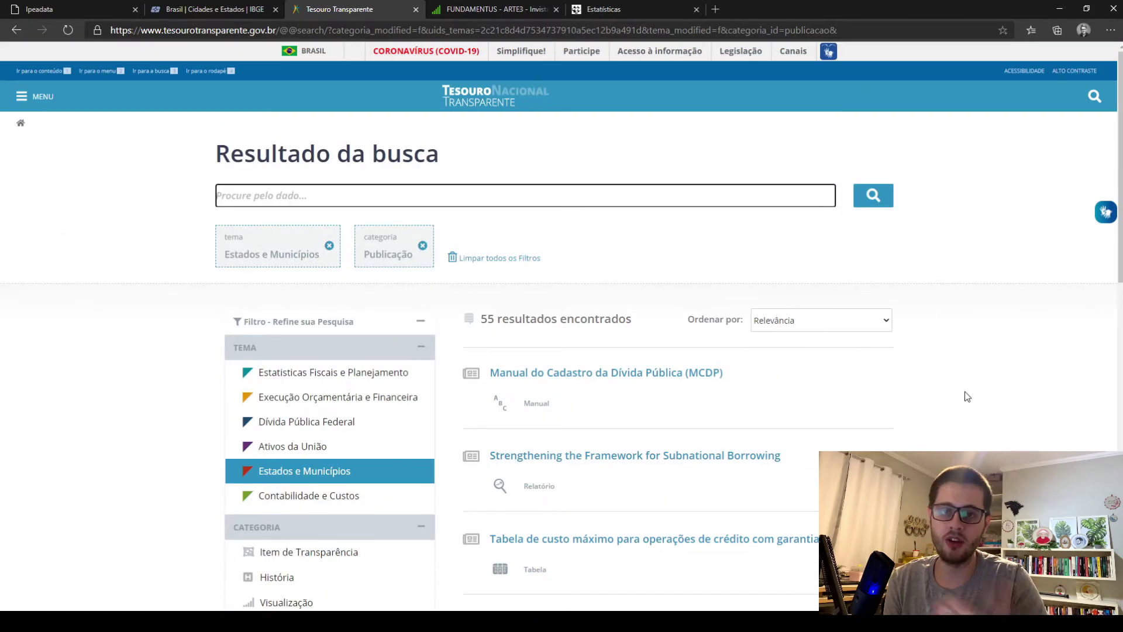
- Switch to the IBGE Cidades e Estados page and review Brazil's indicators down to IPCA - mensal
key("ctrl+shift+Tab")
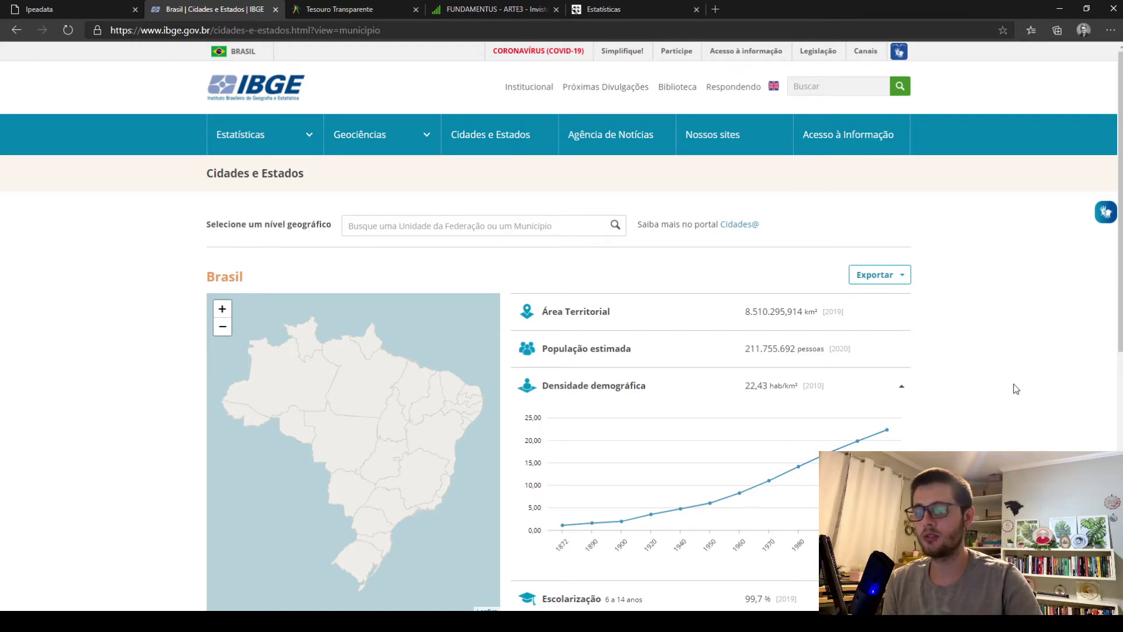
scroll(952, 448, "down", 4)
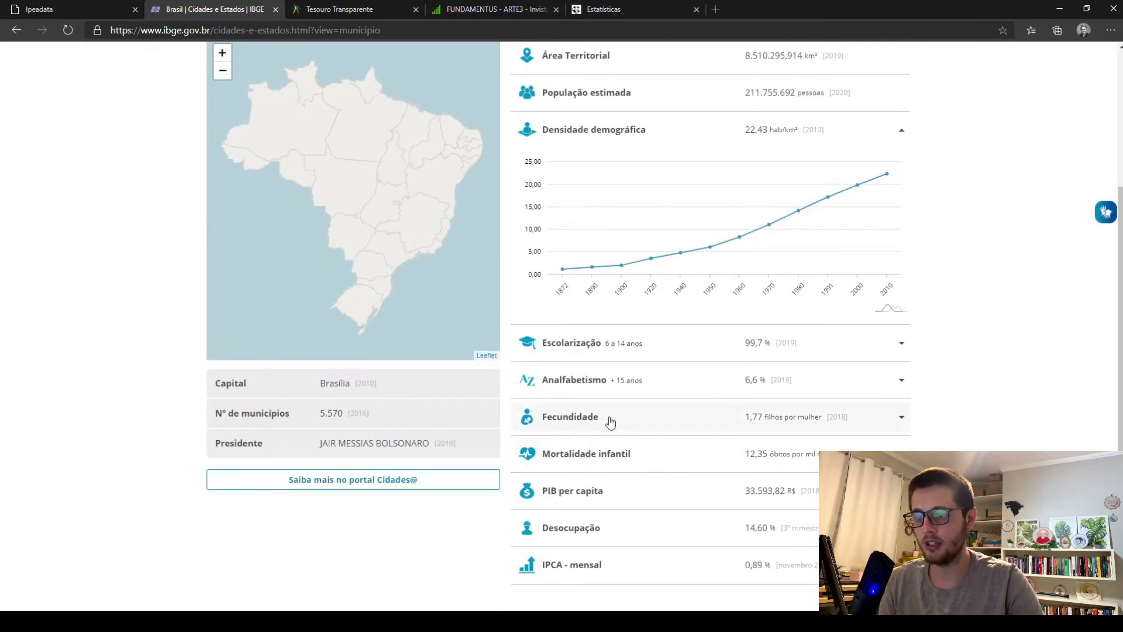
scroll(610, 422, "down", 1)
scroll(610, 421, "down", 2)
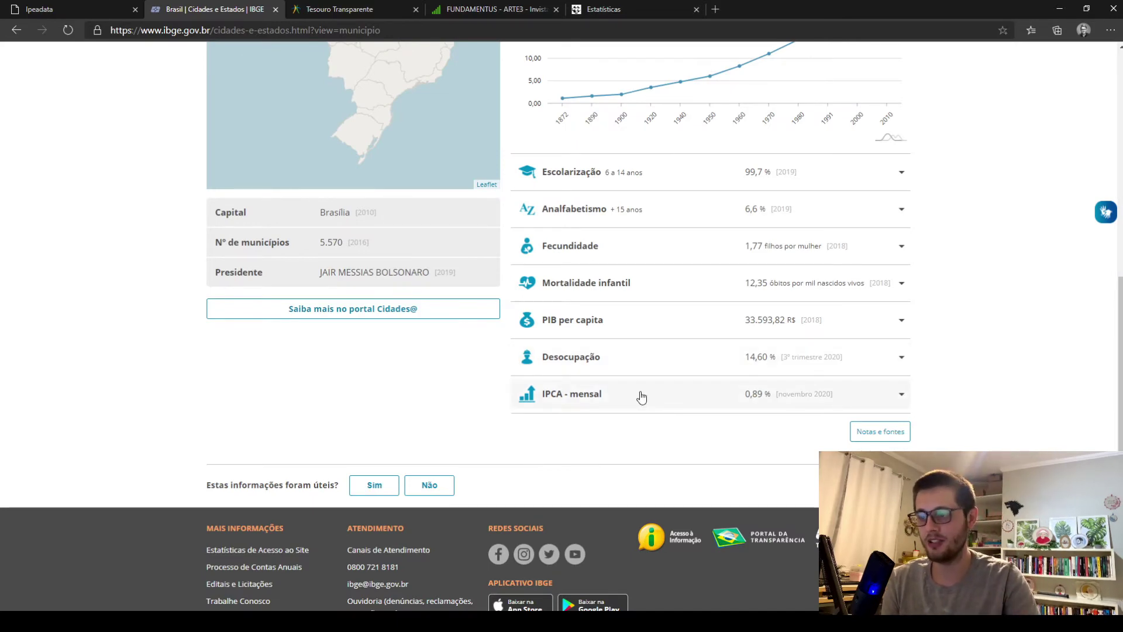
- Search the geographic levels for "são paulo" and open the page of the state São Paulo (code 35)
scroll(631, 391, "up", 4)
scroll(631, 391, "up", 2)
left_click(488, 139)
type("são paulo")
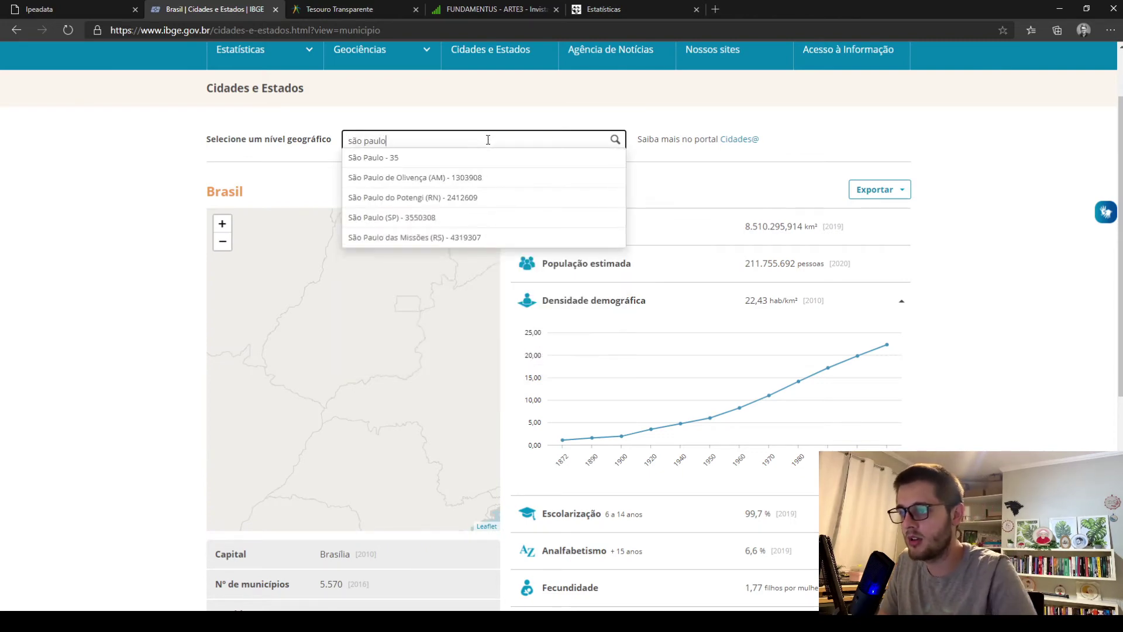
left_click(473, 158)
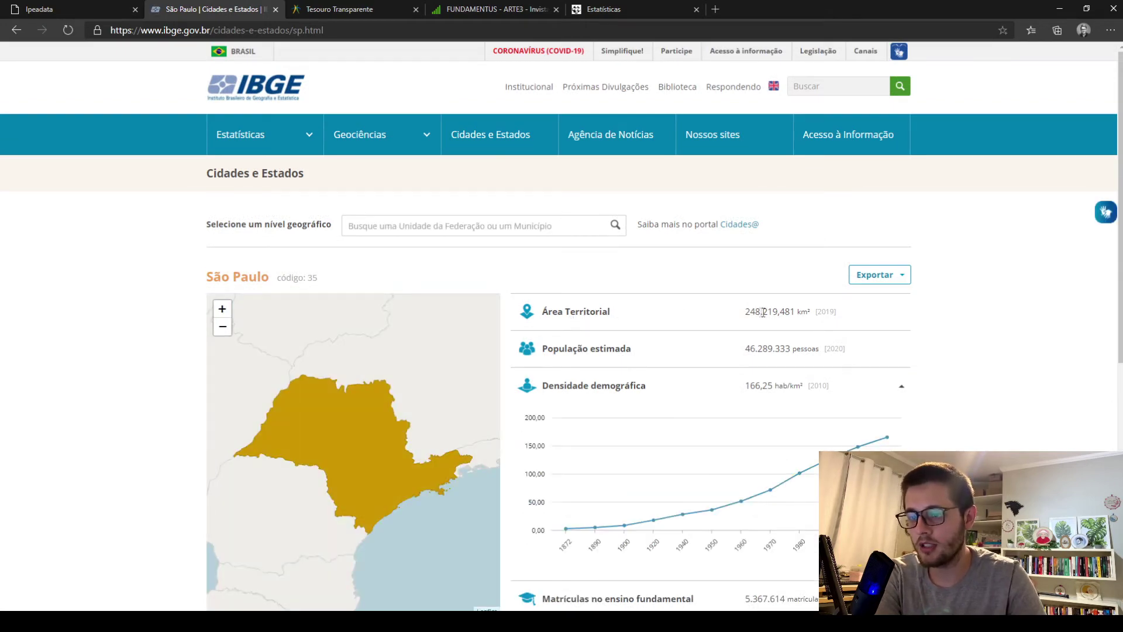
- Review São Paulo's indicators, including Área Territorial, População estimada and Receitas realizadas, and check the scopes and file formats offered for export
scroll(809, 322, "down", 1)
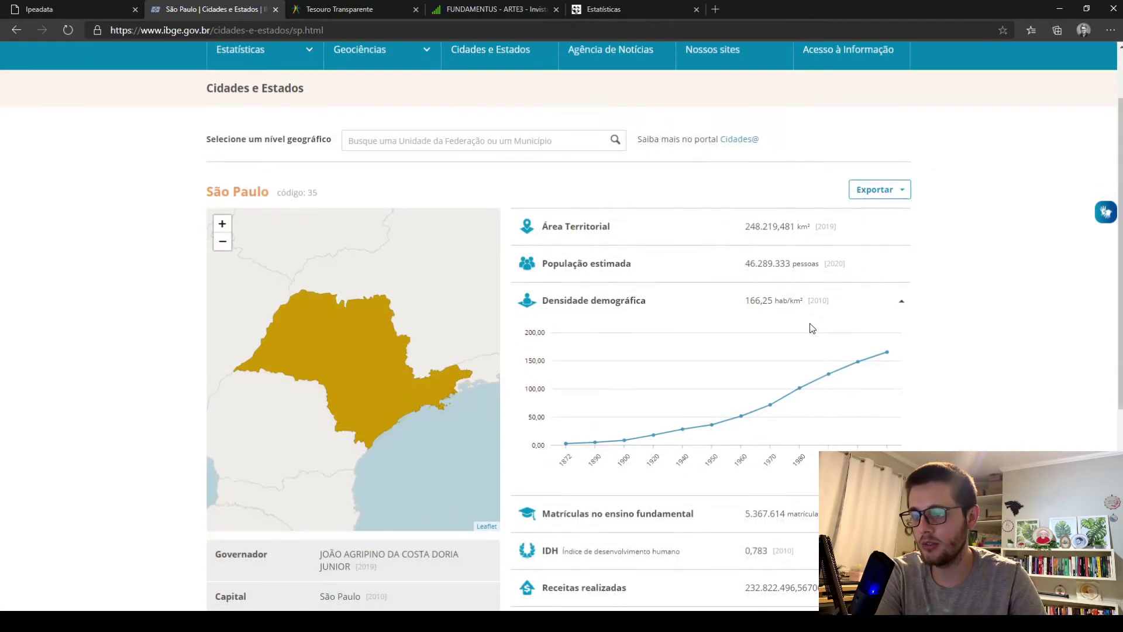
left_click_drag(725, 266, 820, 264)
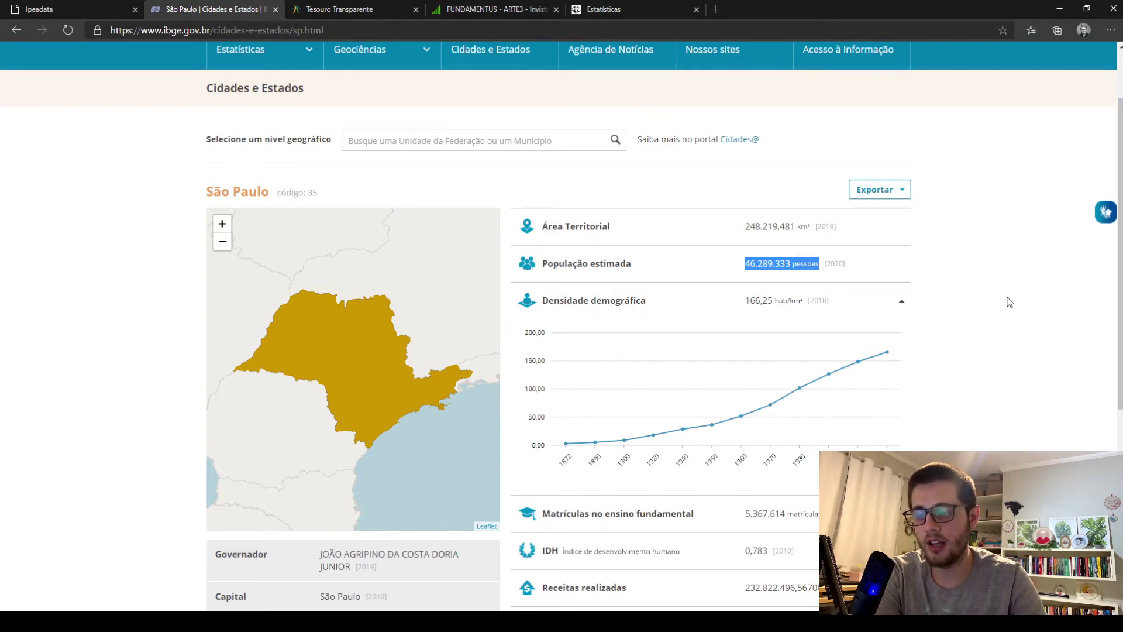
scroll(1006, 310, "down", 2)
left_click(1006, 381)
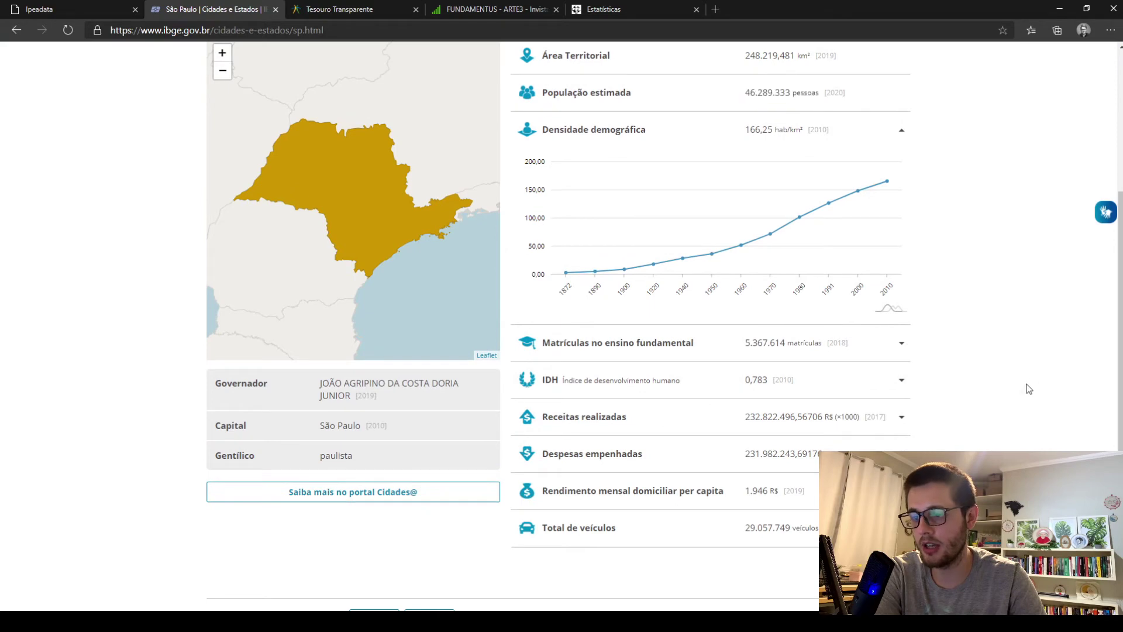
scroll(953, 398, "up", 3)
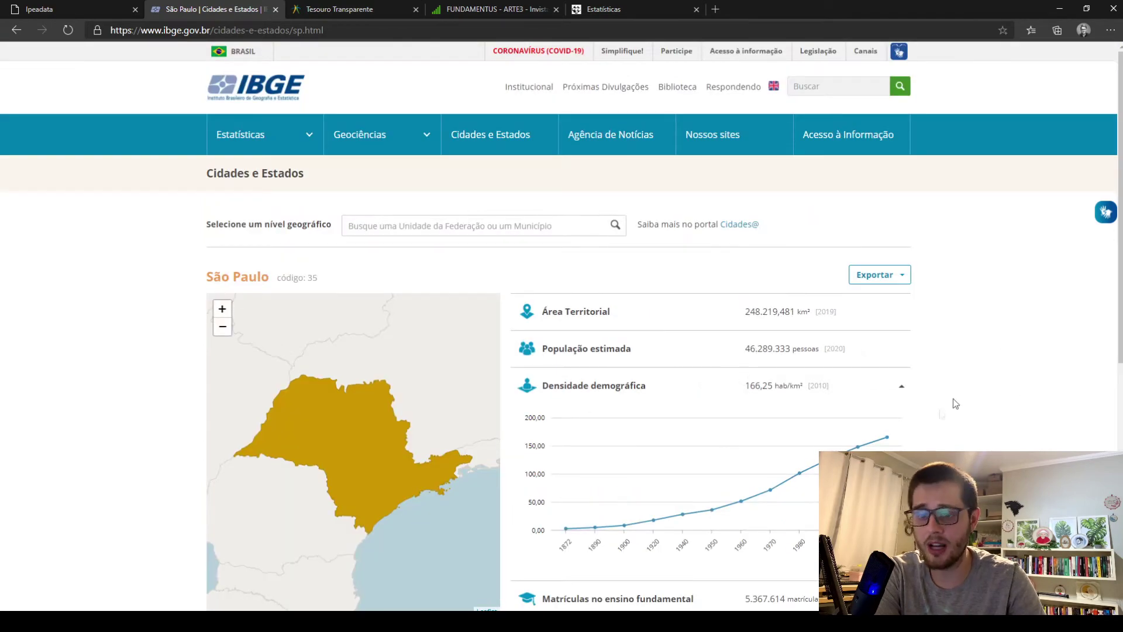
left_click(906, 276)
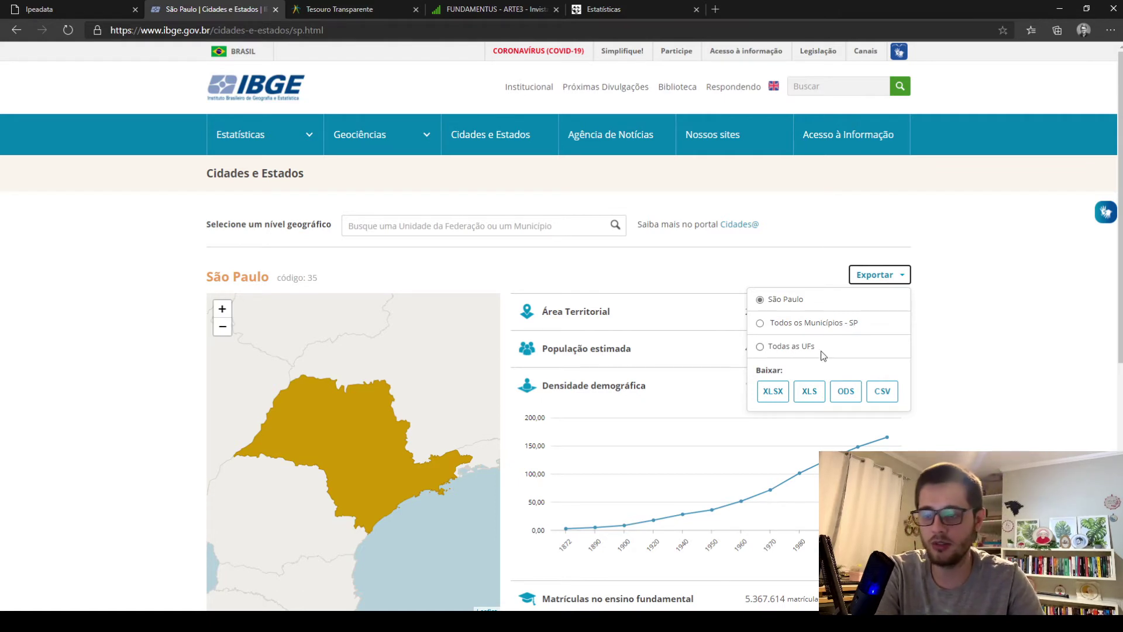
left_click(962, 391)
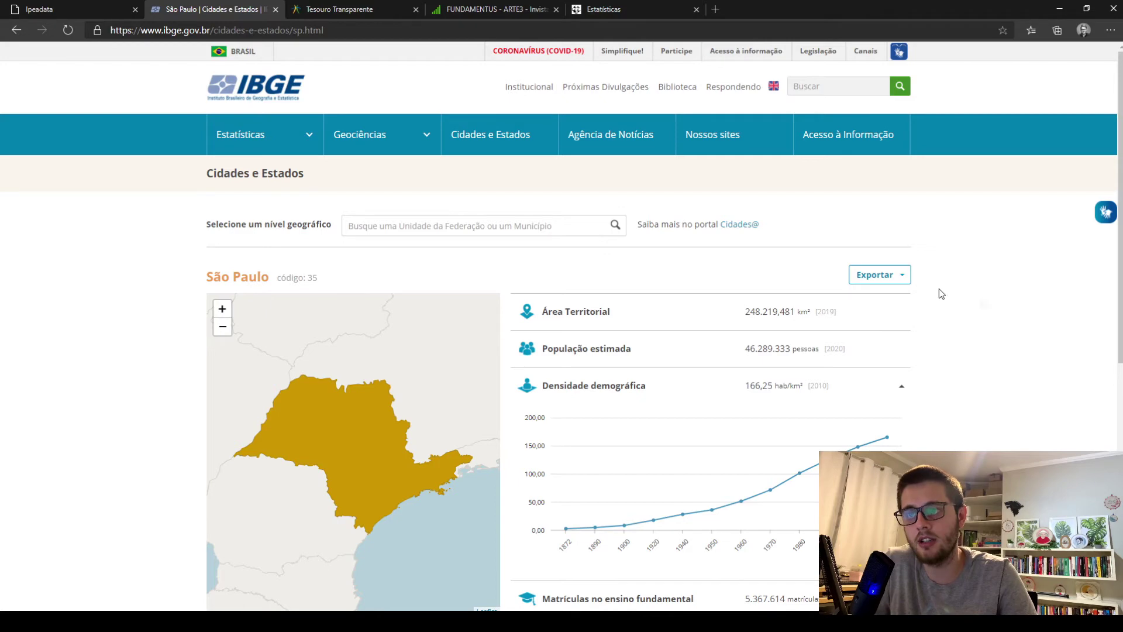
- Switch to the Ipeadata site and look through its macroeconômico, regional and social databases, including the macroeconomic themes
key("ctrl+shift+Tab")
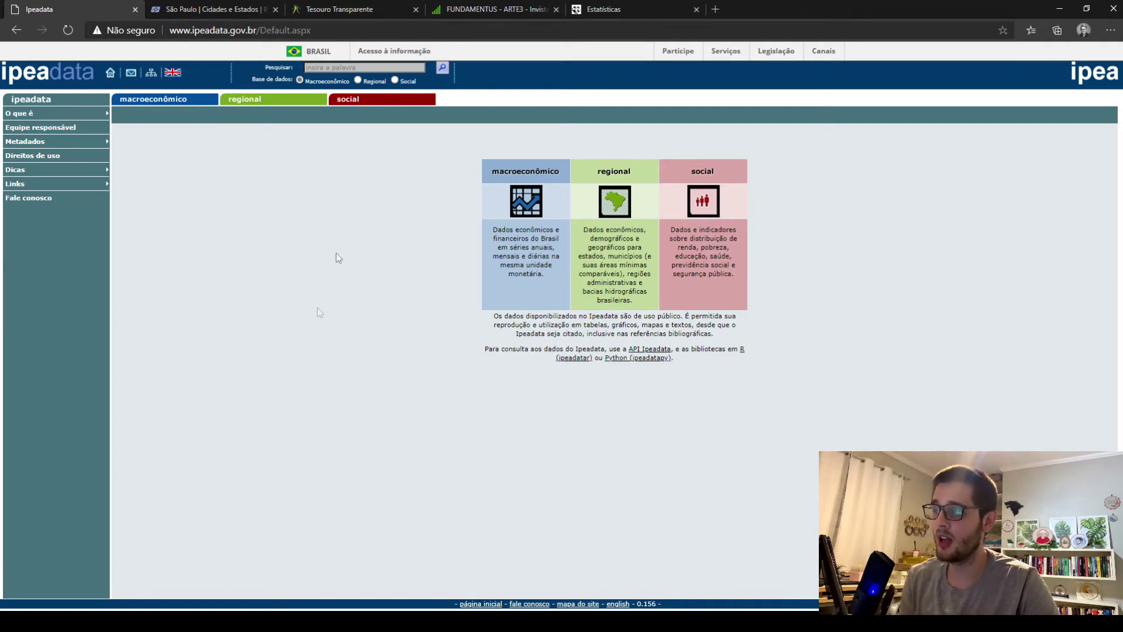
mouse_move(177, 102)
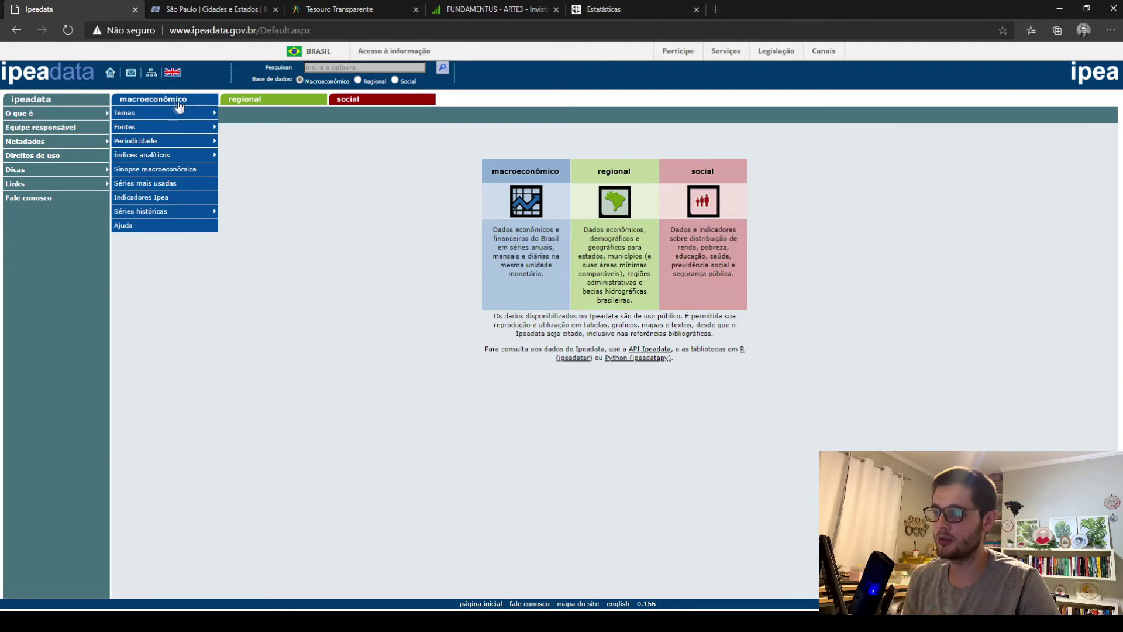
mouse_move(253, 103)
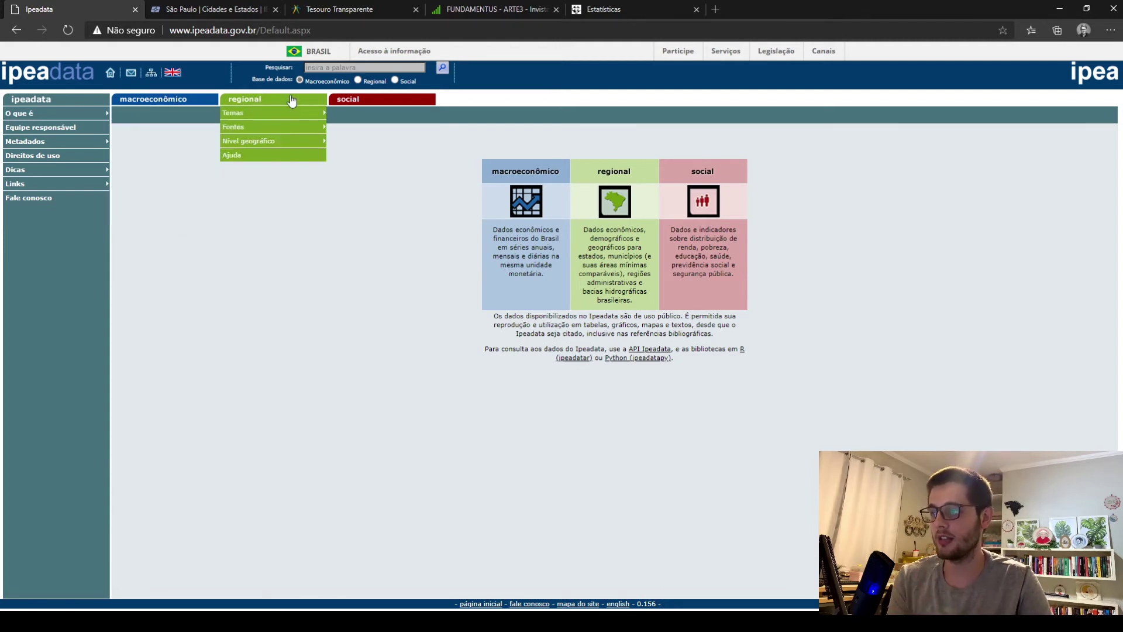
mouse_move(356, 101)
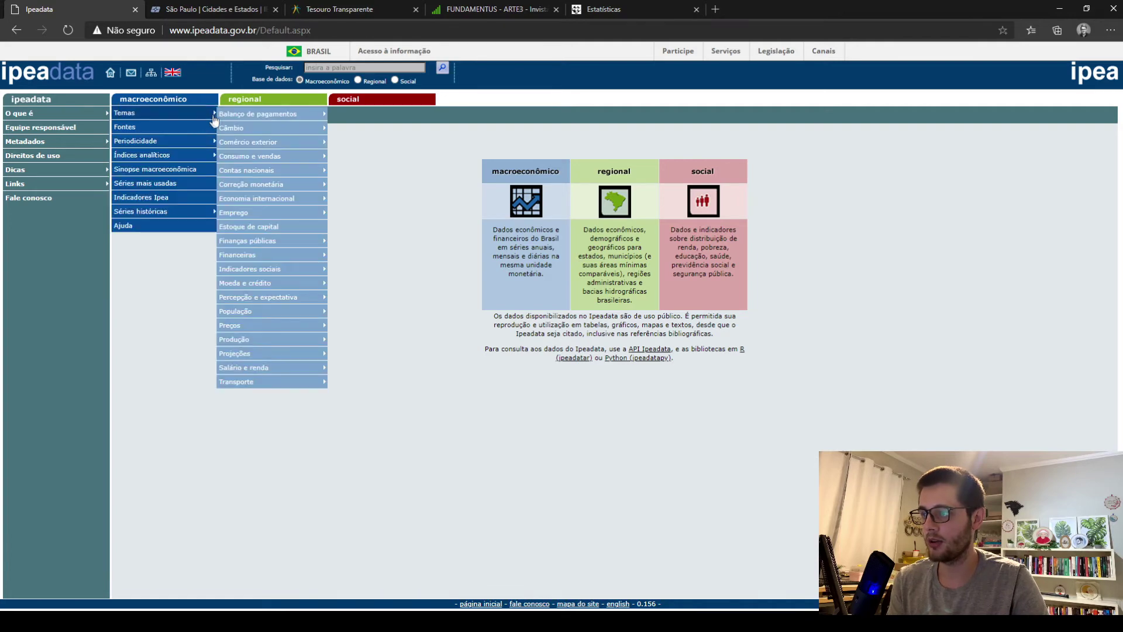
mouse_move(283, 143)
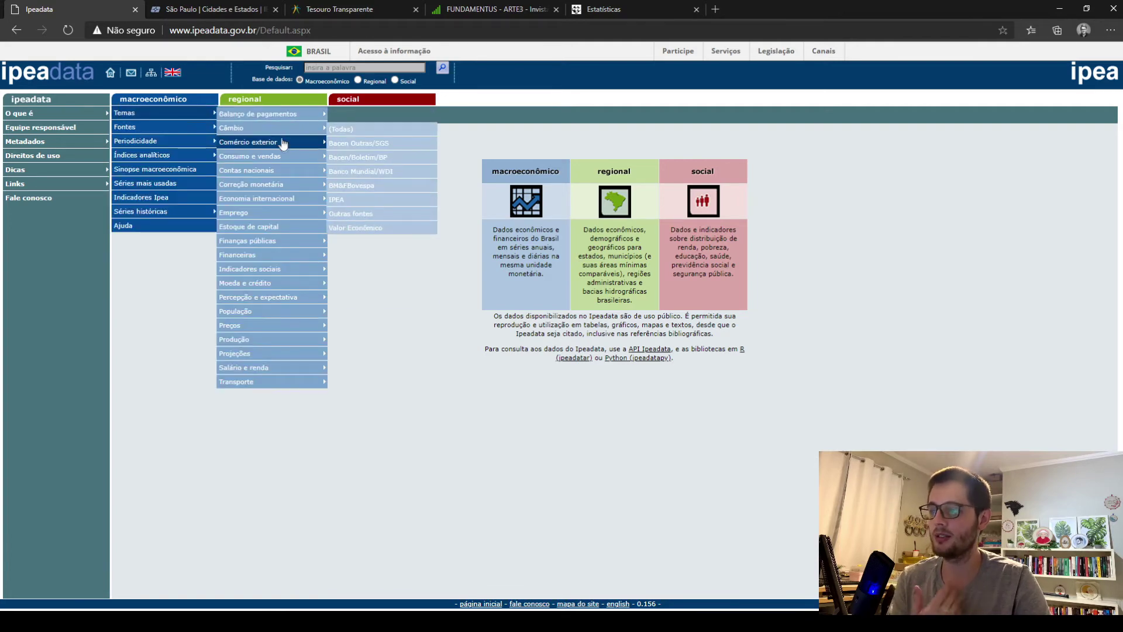
mouse_move(286, 258)
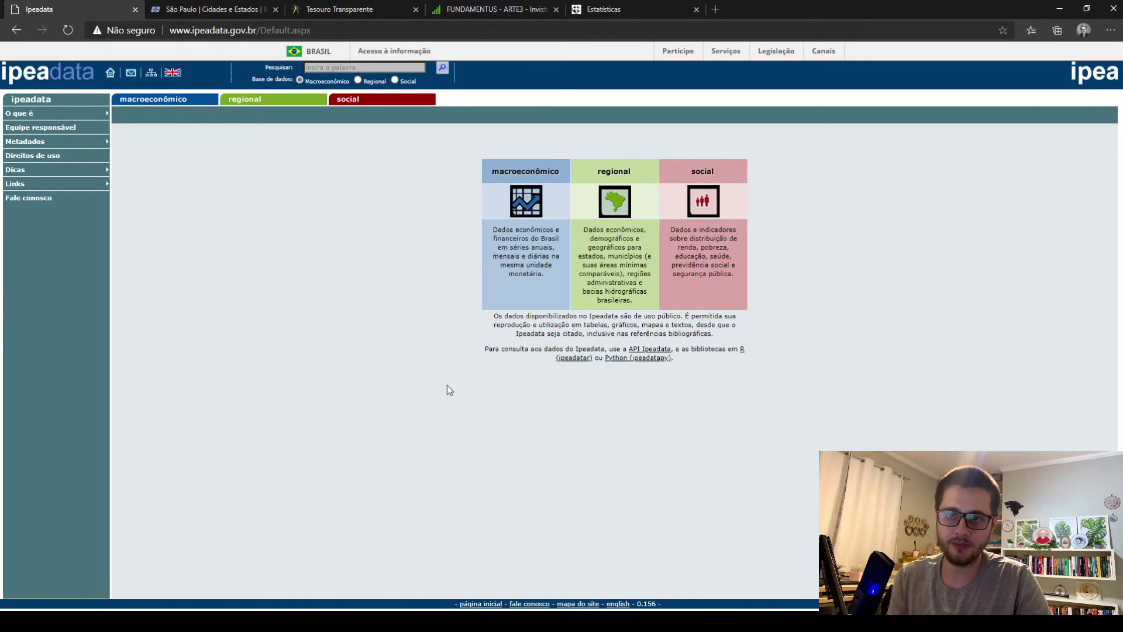
- Search the Macroeconômico database for "pib brasil"
left_click(331, 68)
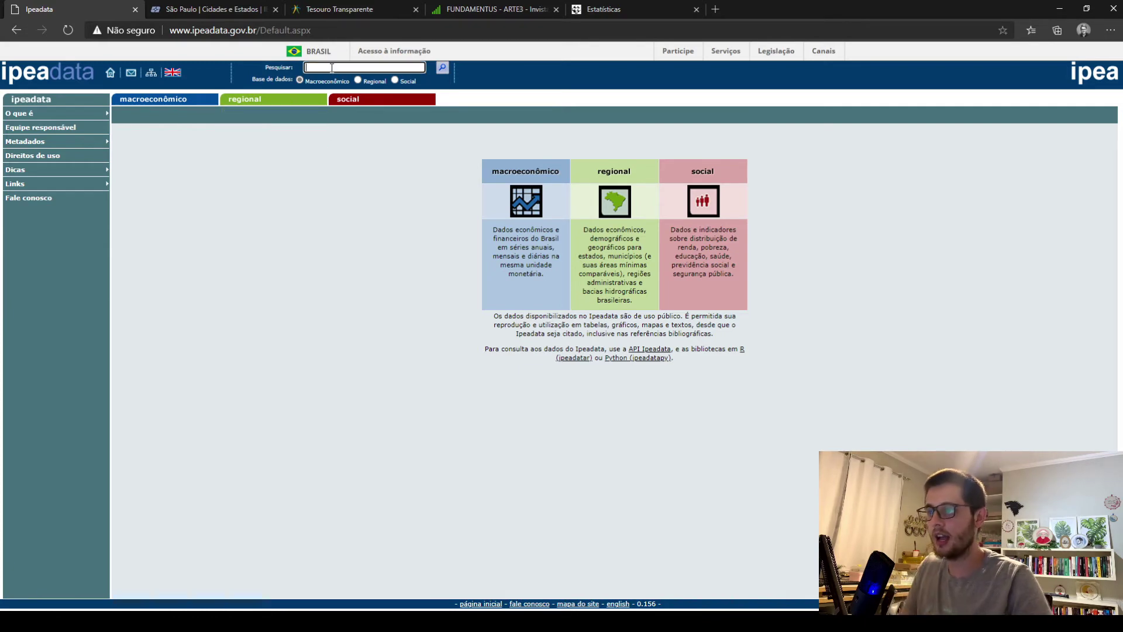
type("pib")
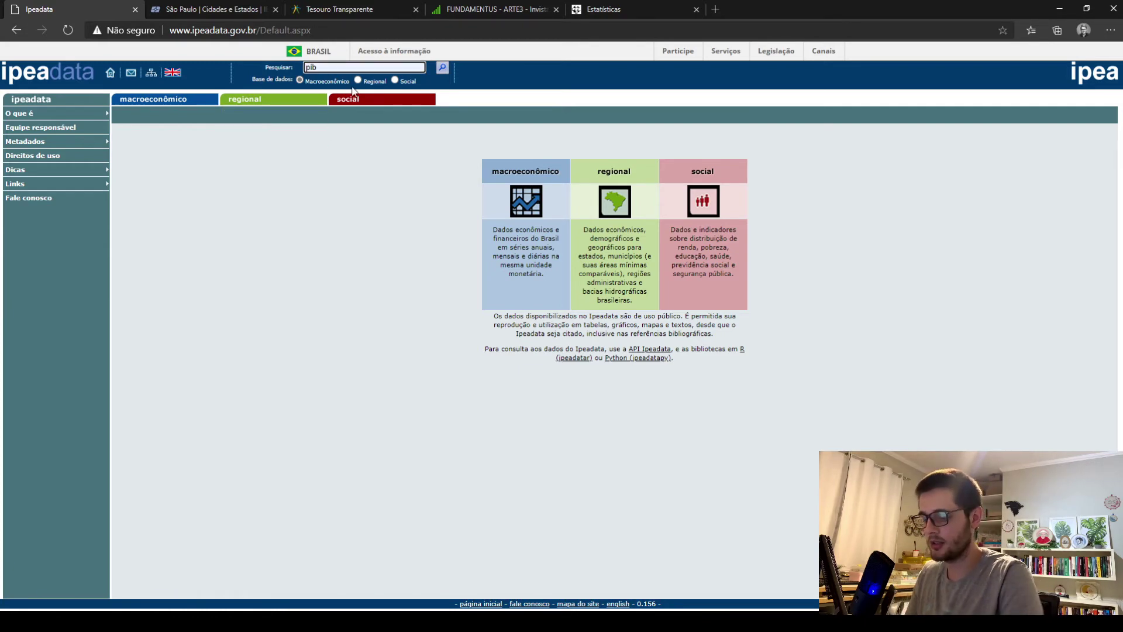
key("BackSpace")
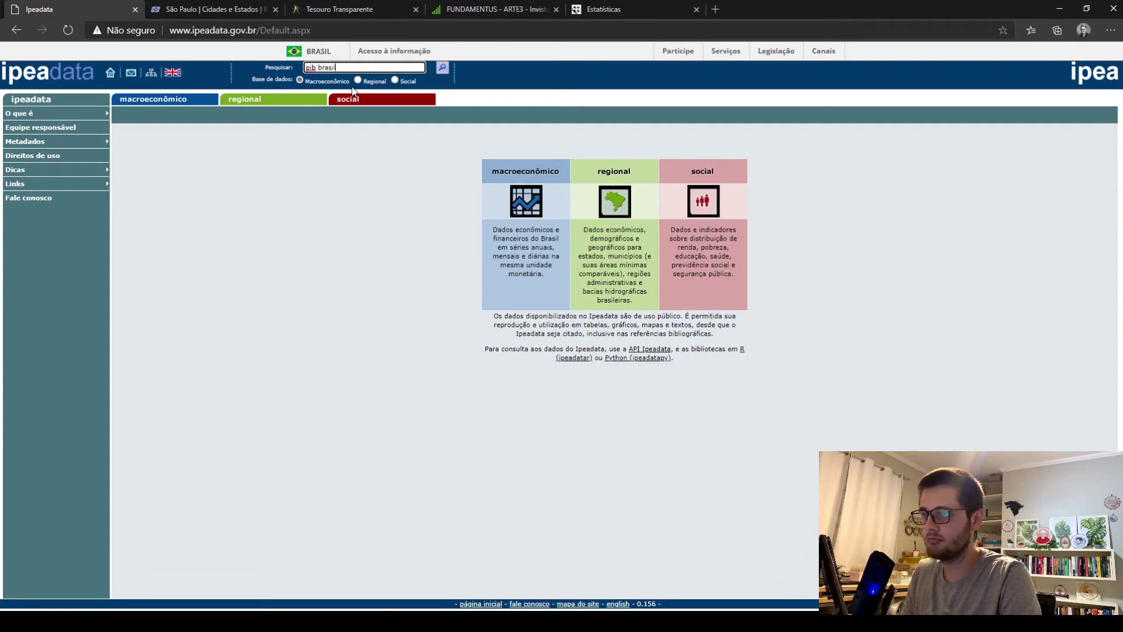
key("Return")
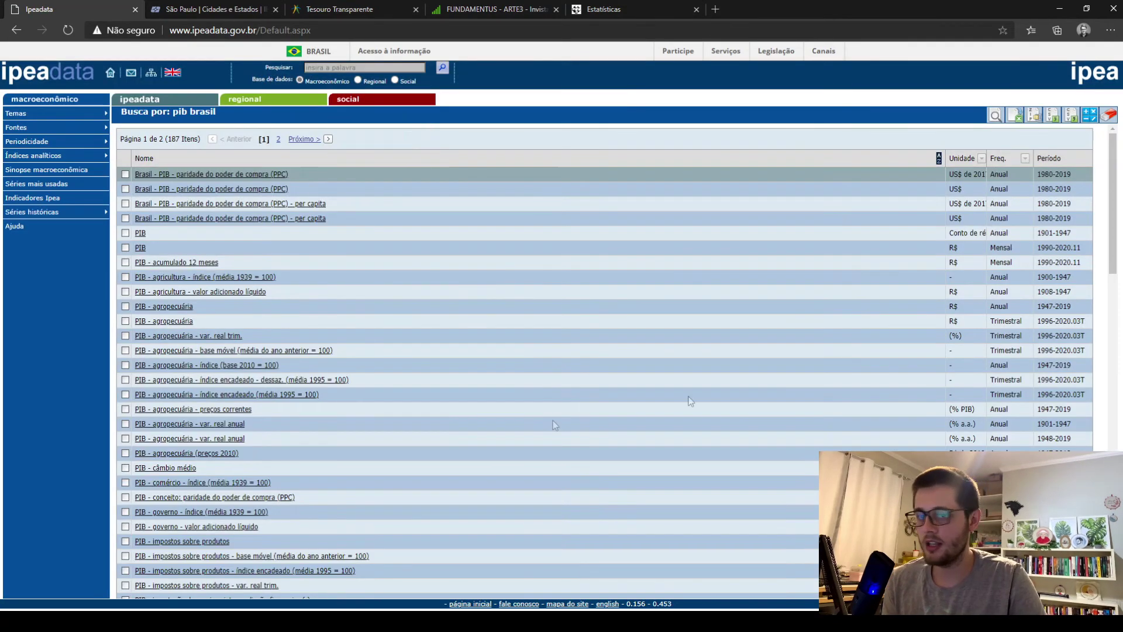
- Look through the first page of PIB series found and examine the unit, frequency and period given for them
scroll(554, 425, "down", 5)
scroll(667, 371, "down", 3)
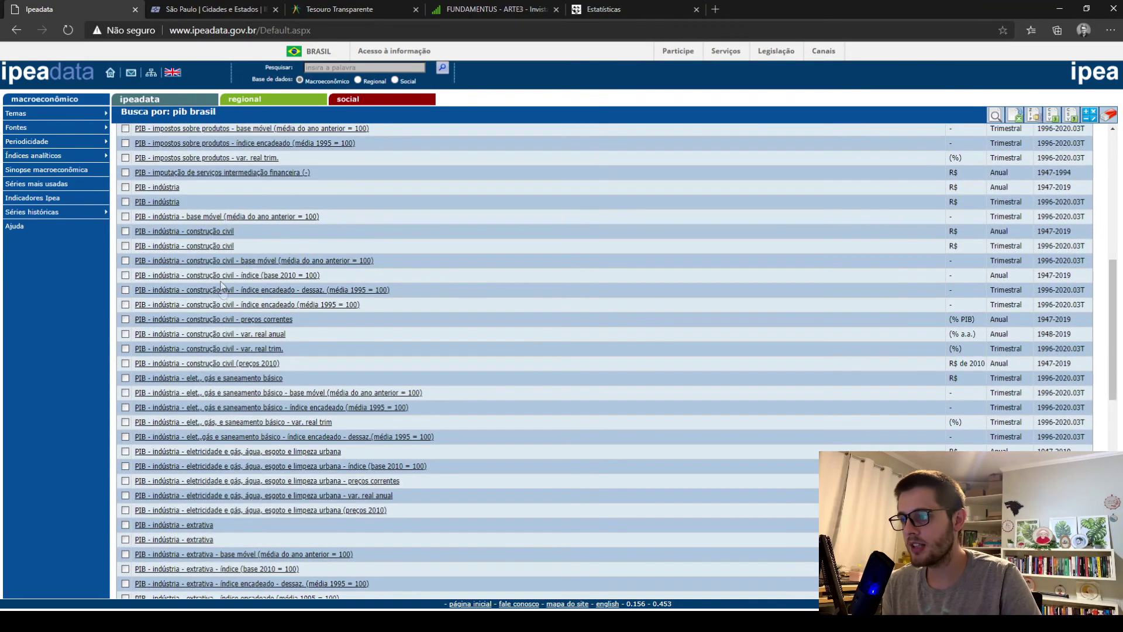
scroll(224, 294, "up", 5)
scroll(161, 282, "up", 3)
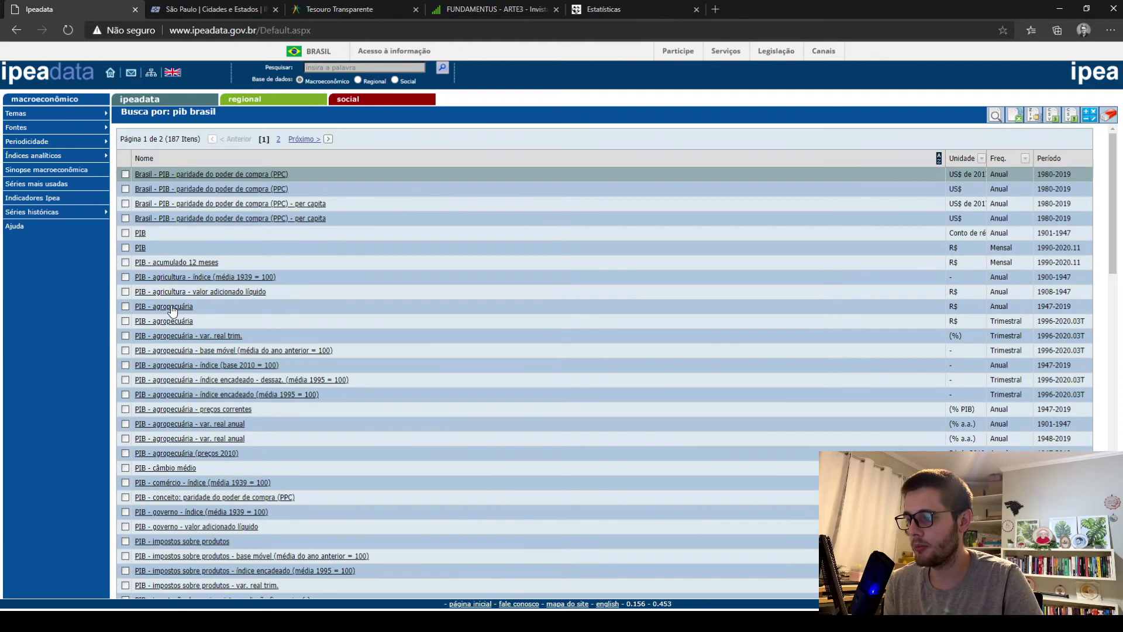
scroll(268, 400, "down", 6)
scroll(246, 455, "down", 11)
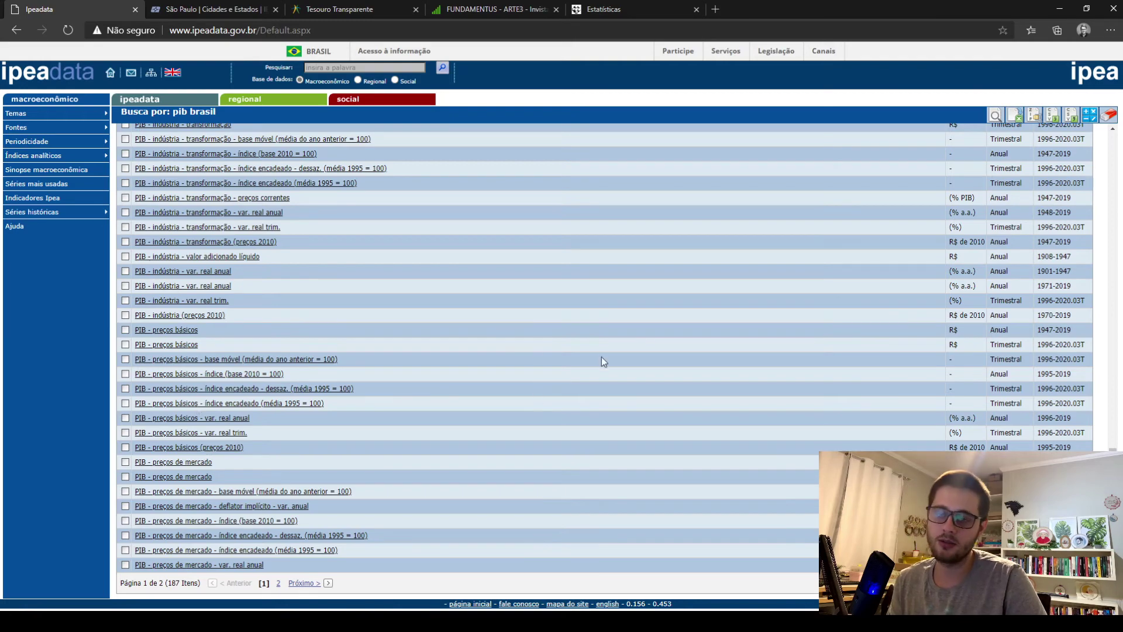
scroll(601, 358, "up", 5)
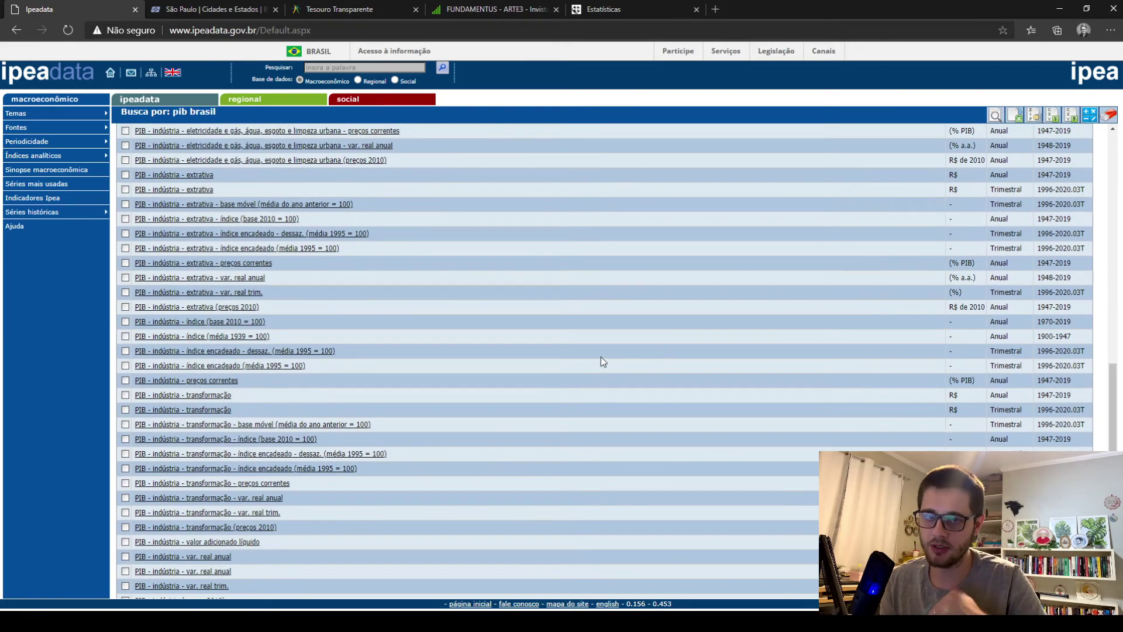
scroll(601, 357, "up", 15)
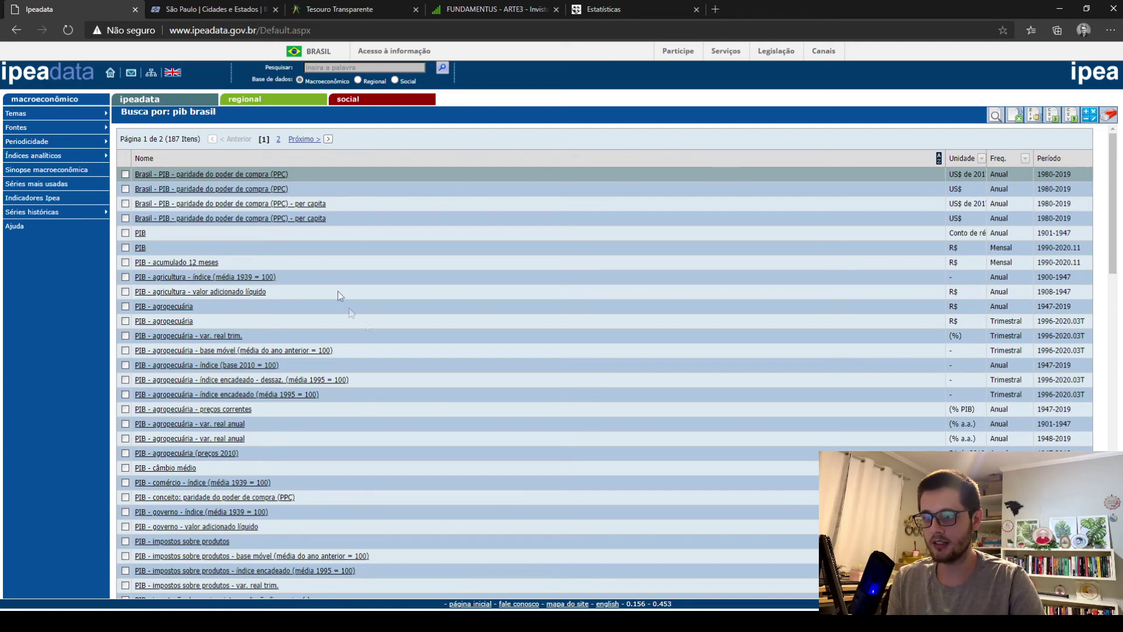
left_click_drag(949, 159, 974, 206)
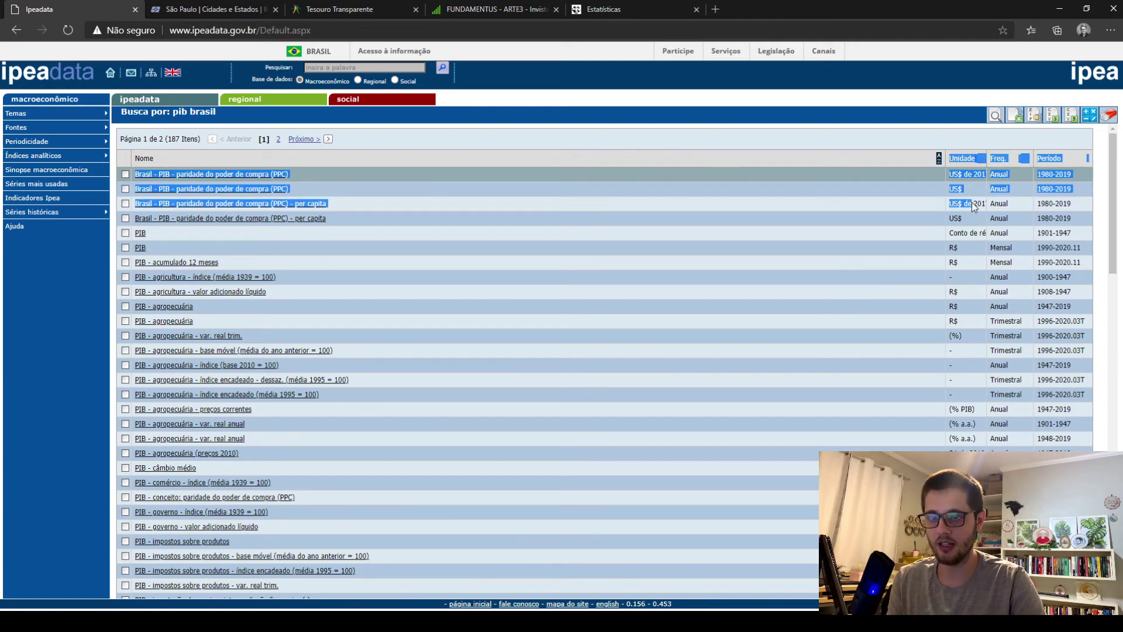
left_click(929, 144)
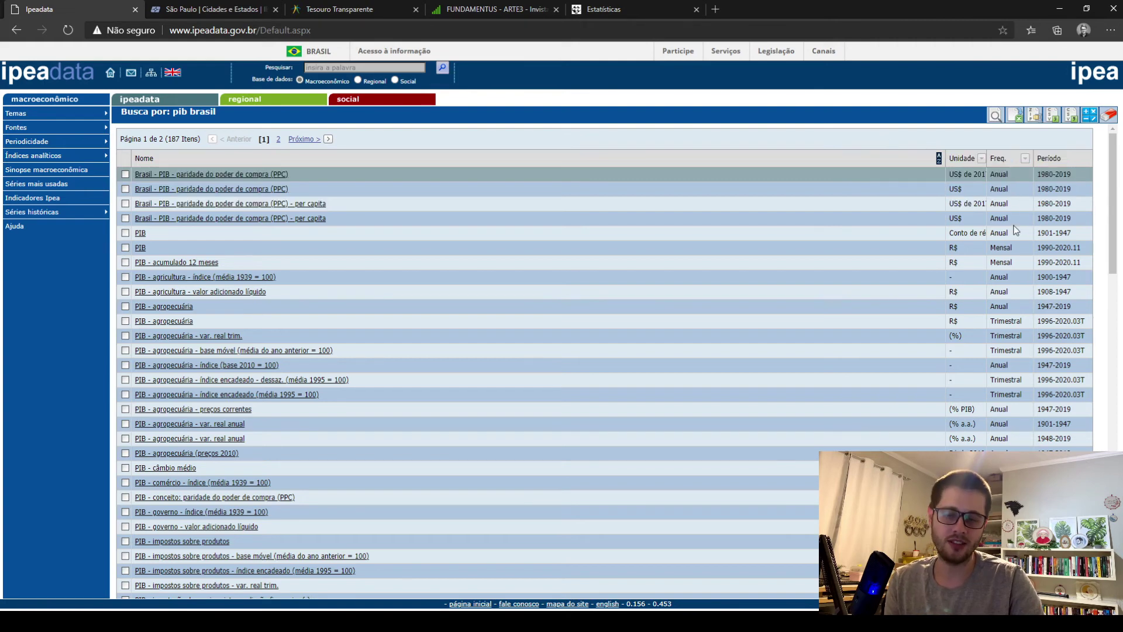
- Open the monthly PIB series in R$ covering 1990-2020.11 and examine its table of dates and values
left_click(143, 250)
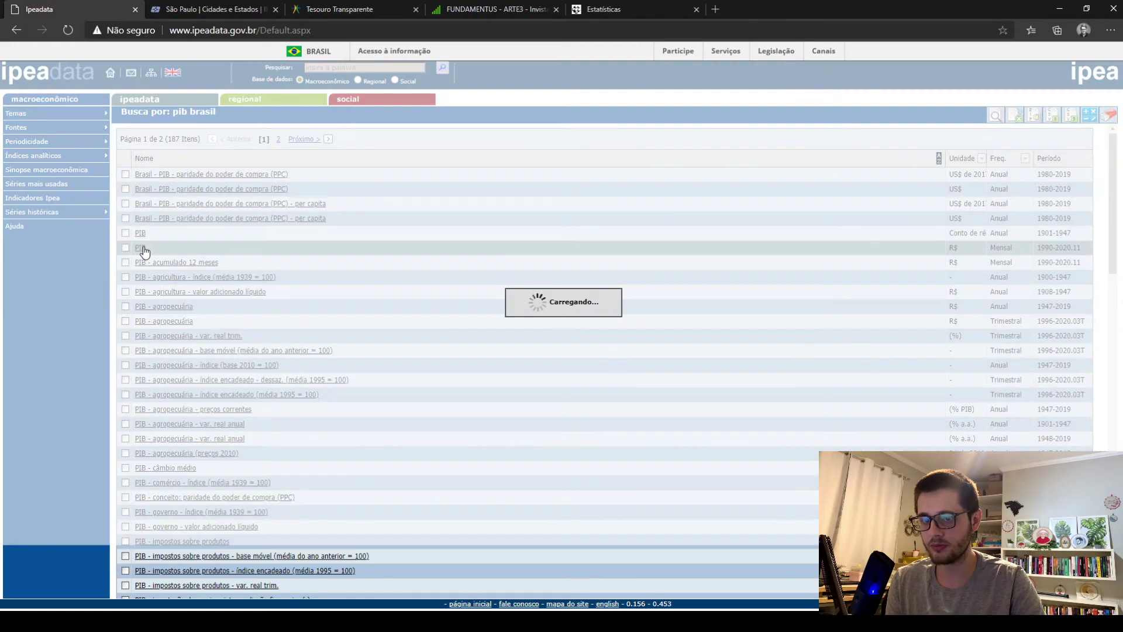
scroll(564, 280, "down", 3)
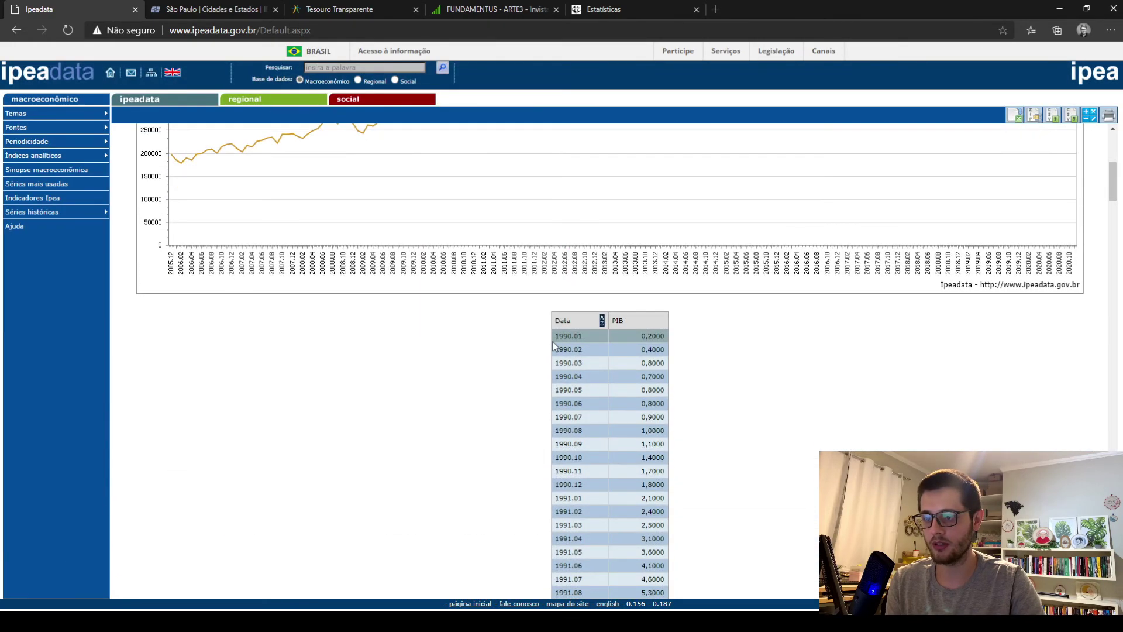
scroll(553, 342, "down", 2)
left_click_drag(560, 193, 675, 271)
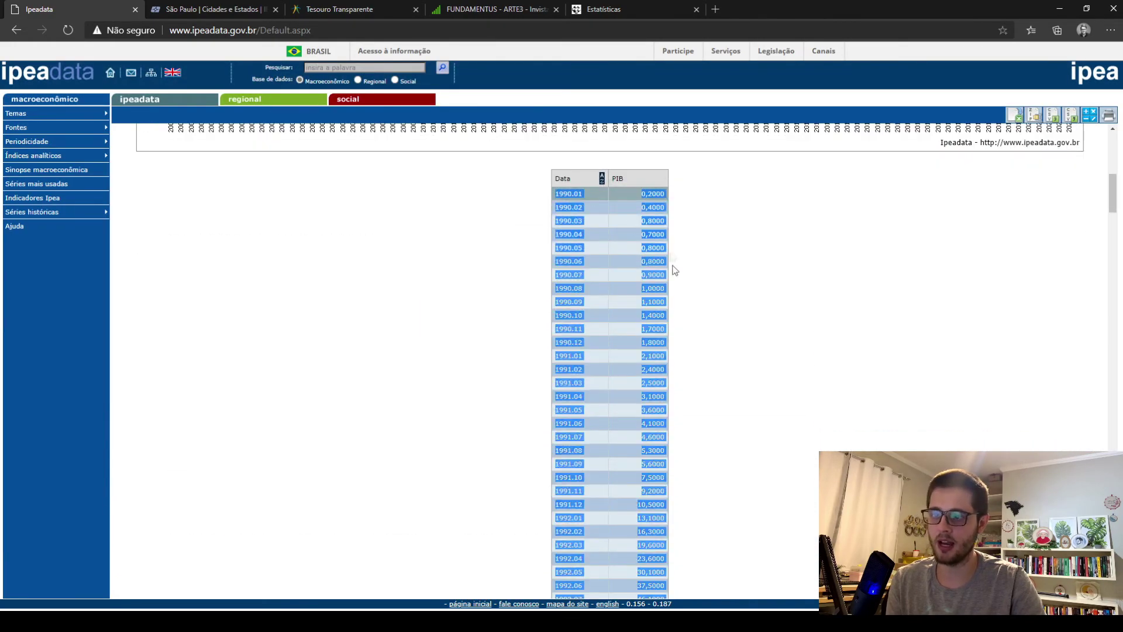
left_click(753, 269)
- Return to the chart of the PIB series and read the Comentário in its description
scroll(752, 269, "up", 3)
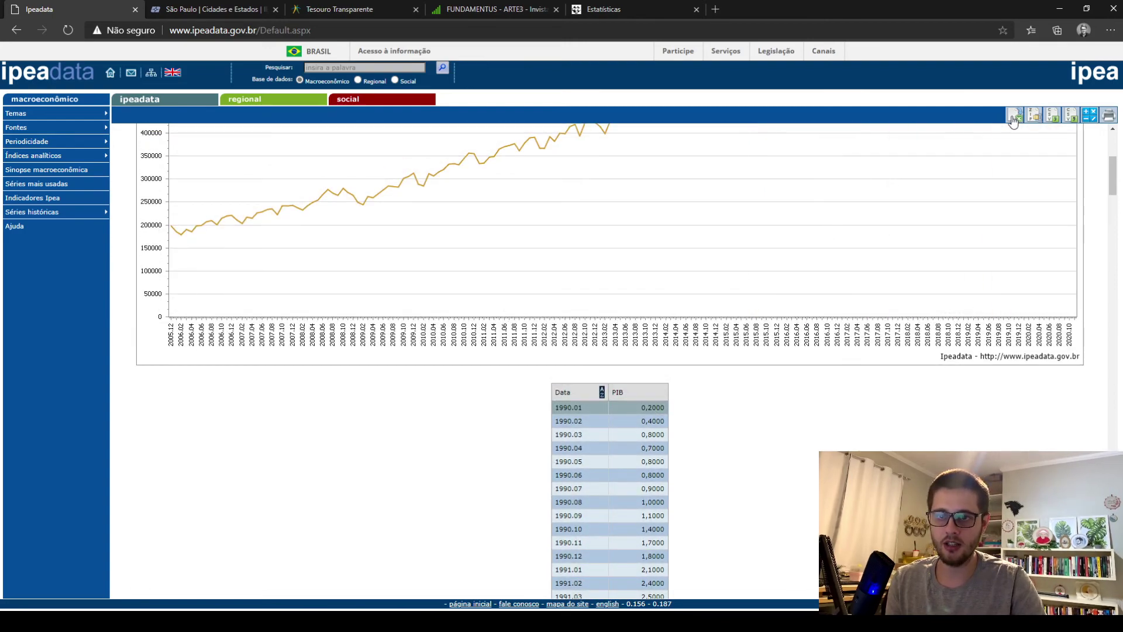
scroll(911, 220, "up", 5)
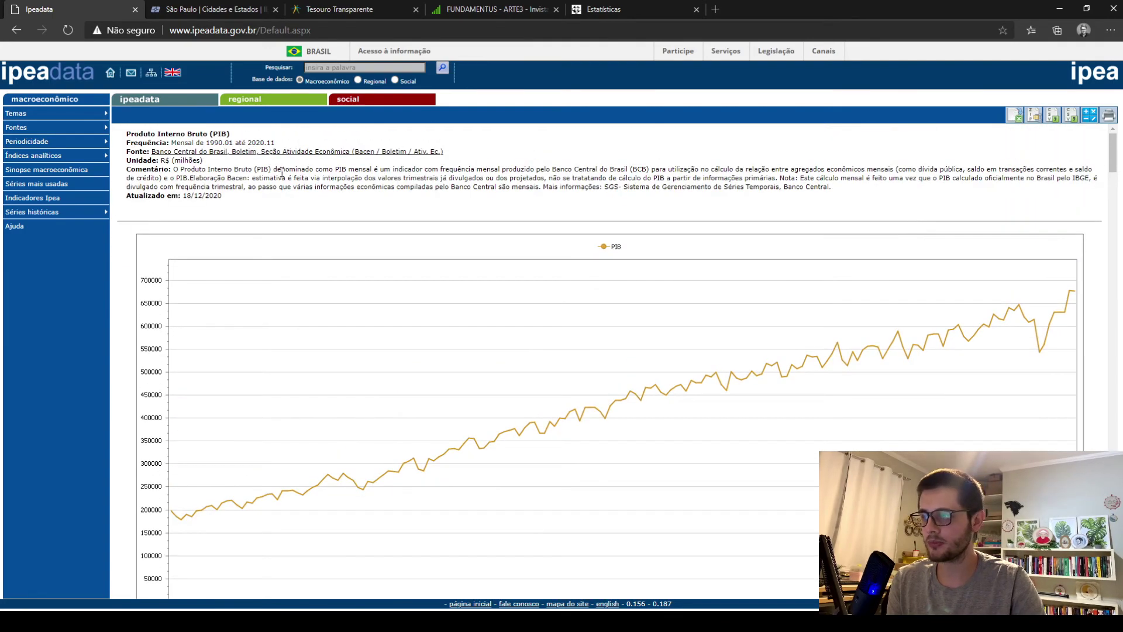
left_click_drag(128, 170, 856, 192)
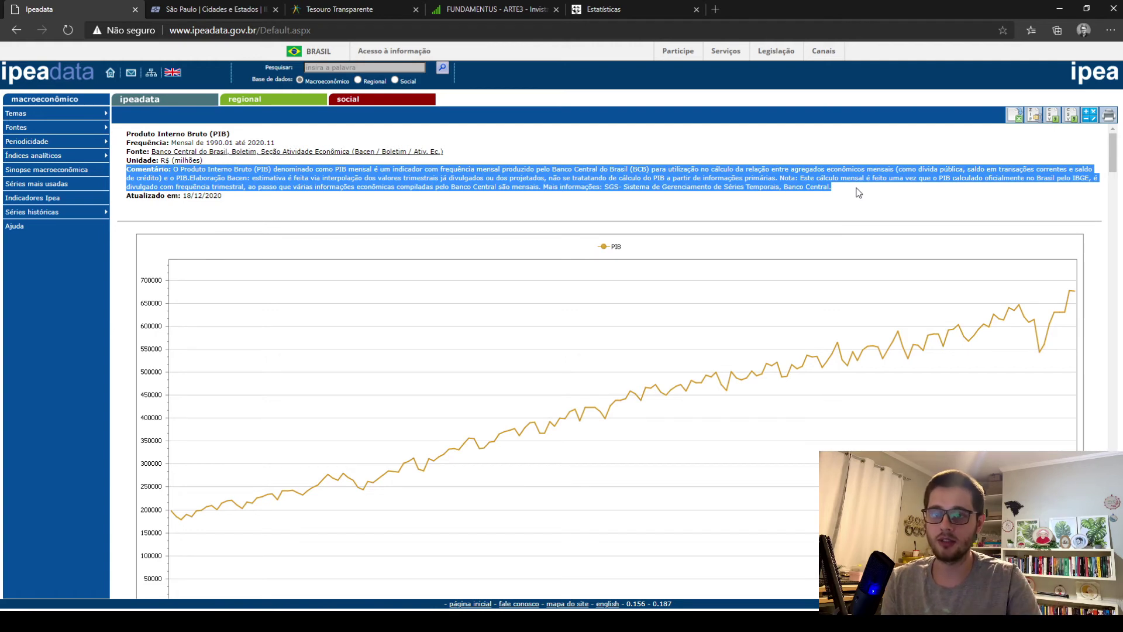
left_click(587, 159)
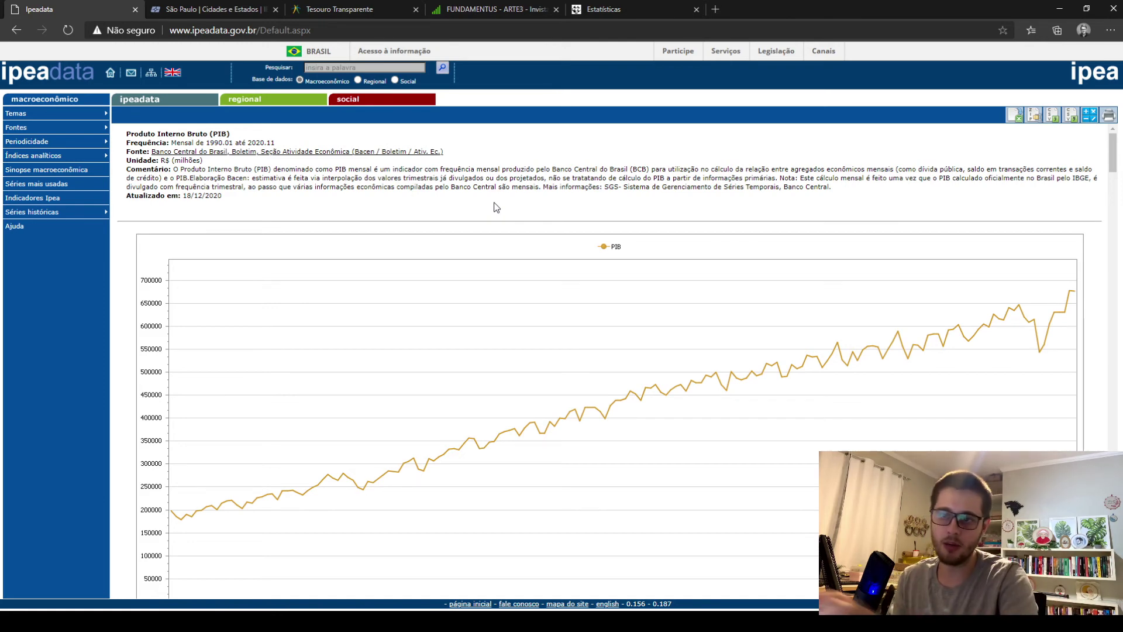
- Transform the PIB series to the Trimestral frequency with the Acumulado method and calculate the result
left_click(1089, 119)
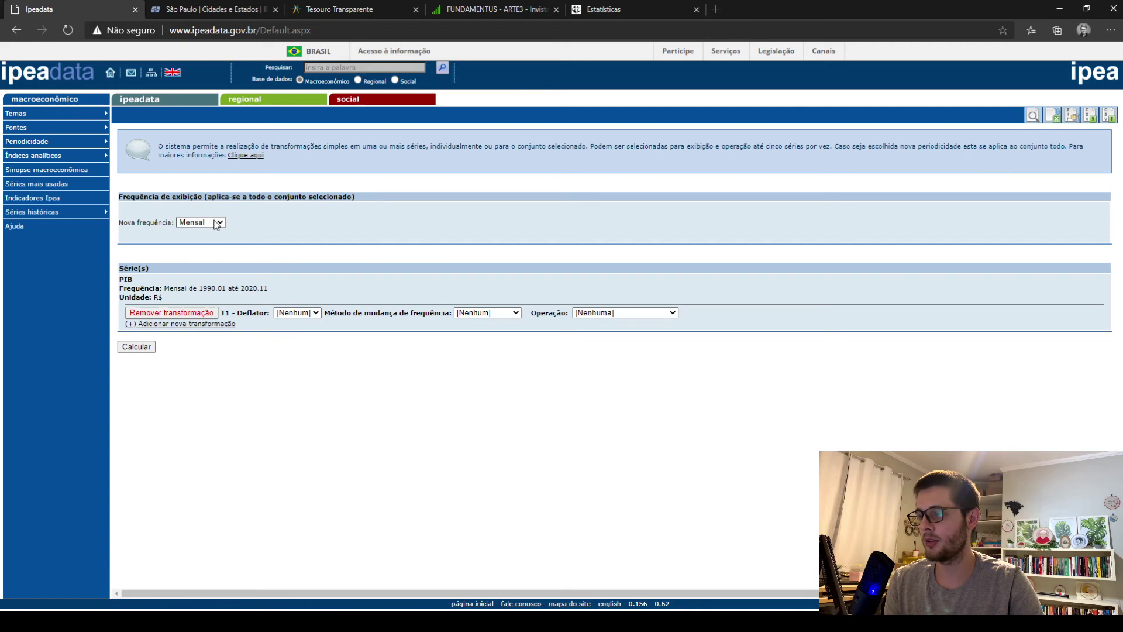
left_click(224, 248)
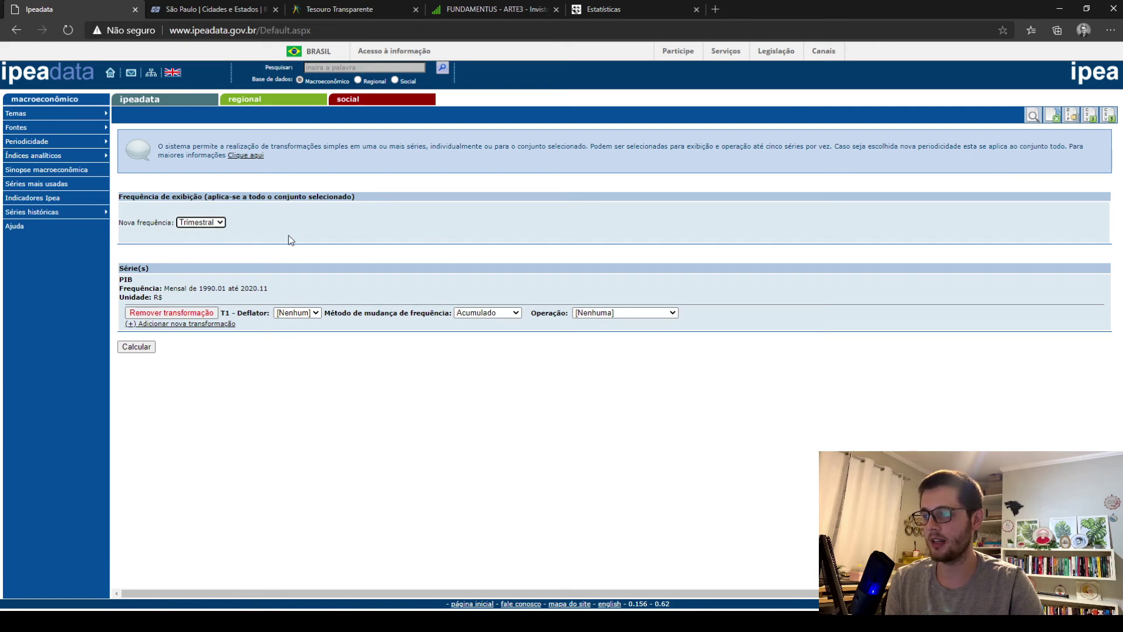
left_click(142, 348)
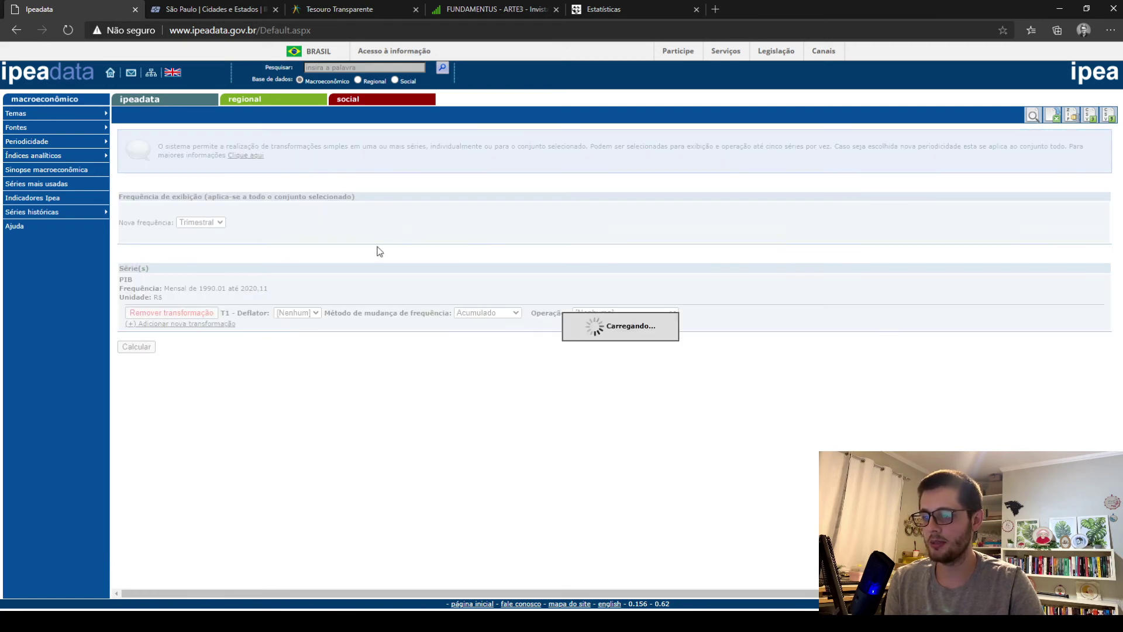
- Examine the quarterly dates and values in the table of the transformed PIB series
scroll(377, 251, "down", 6)
left_click_drag(578, 349, 689, 412)
left_click(735, 398)
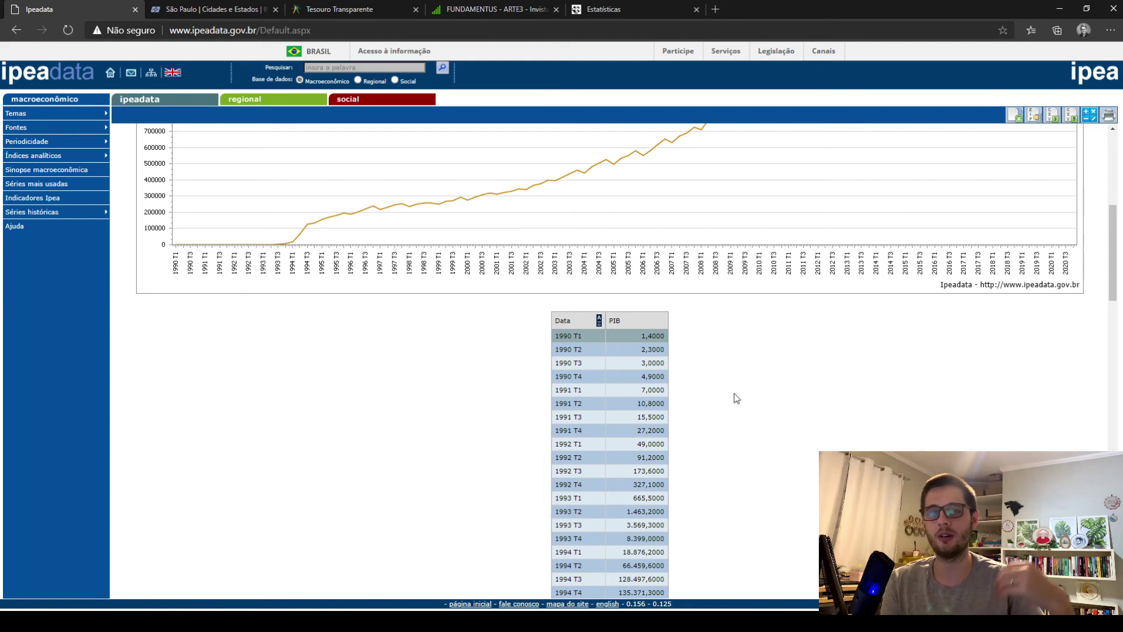
- Set the monthly PIB series' deflator to IPCA, add a second transformation without options, and calculate the result
left_click(1089, 115)
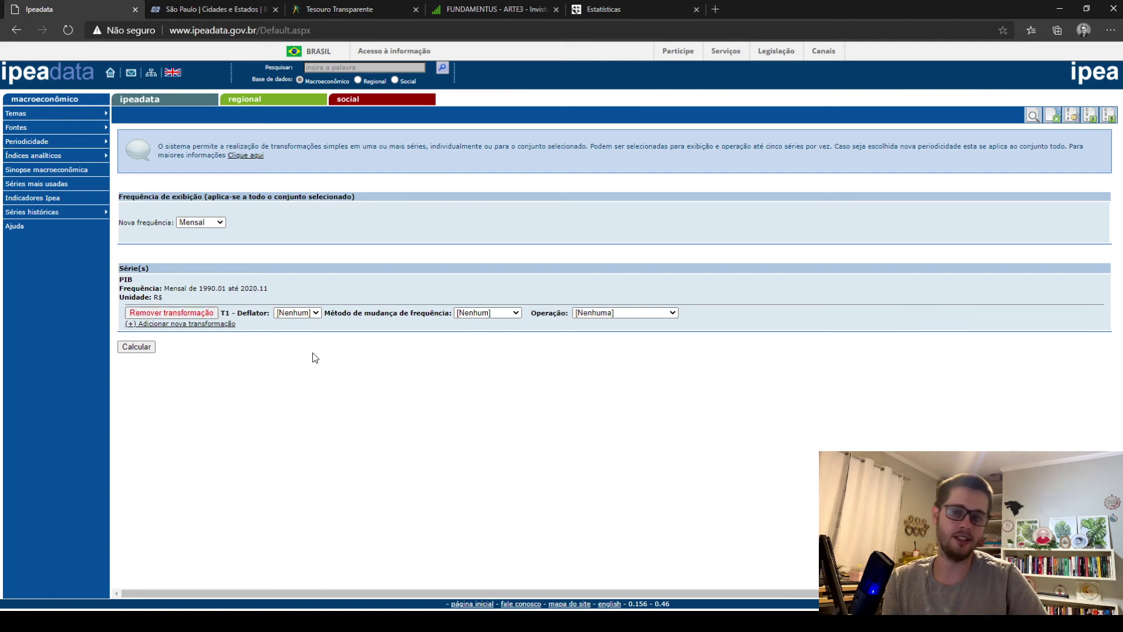
key("Down")
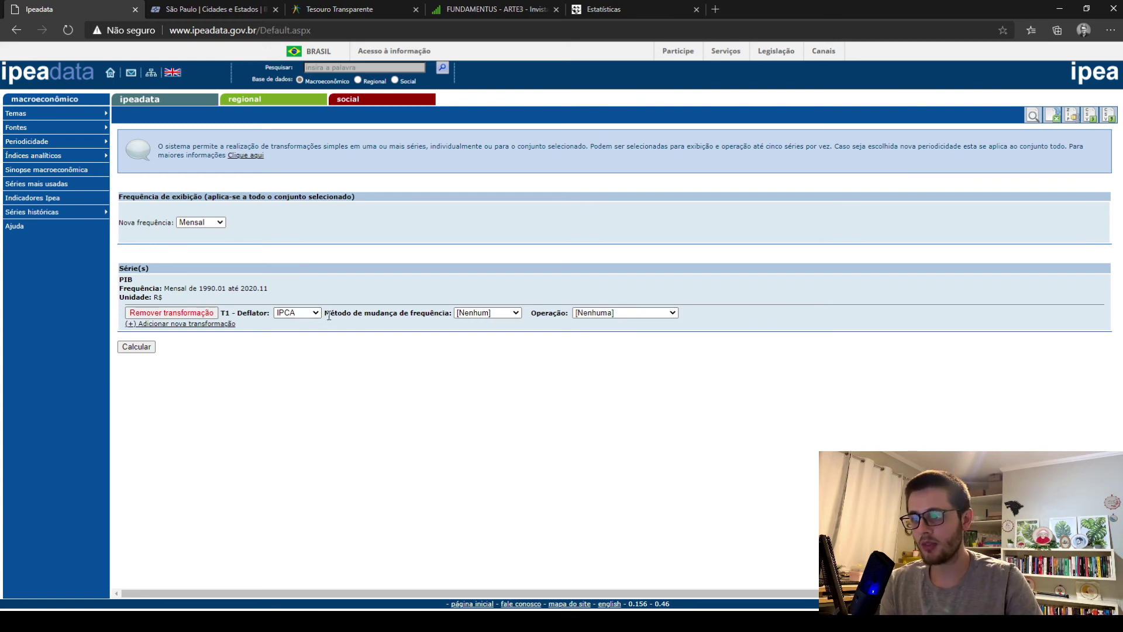
left_click_drag(329, 316, 411, 317)
left_click(468, 334)
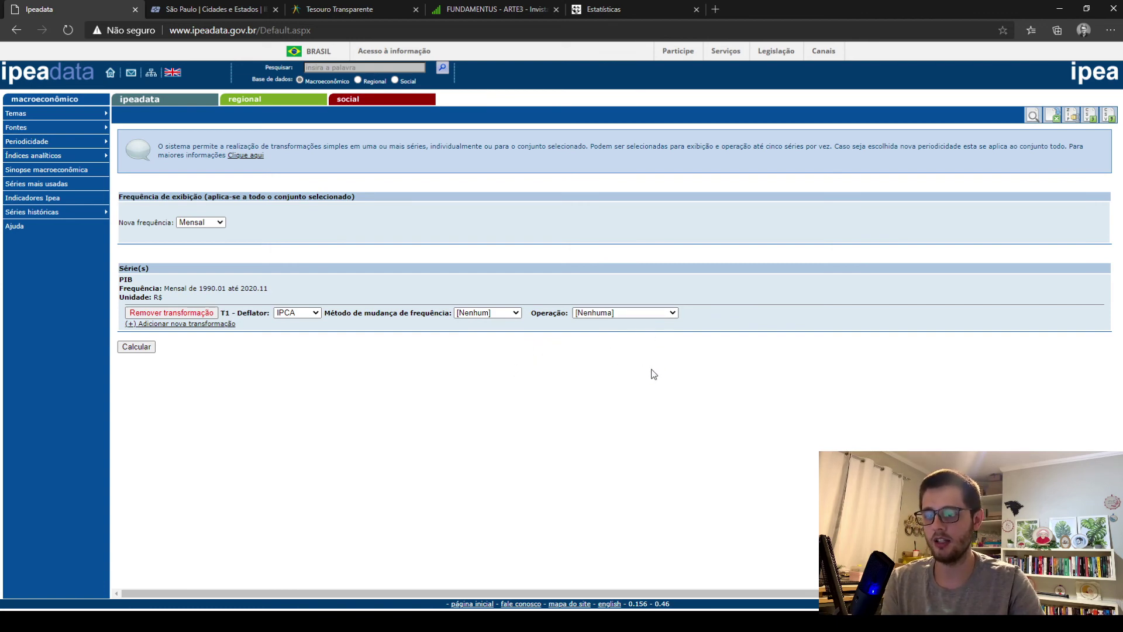
left_click(180, 324)
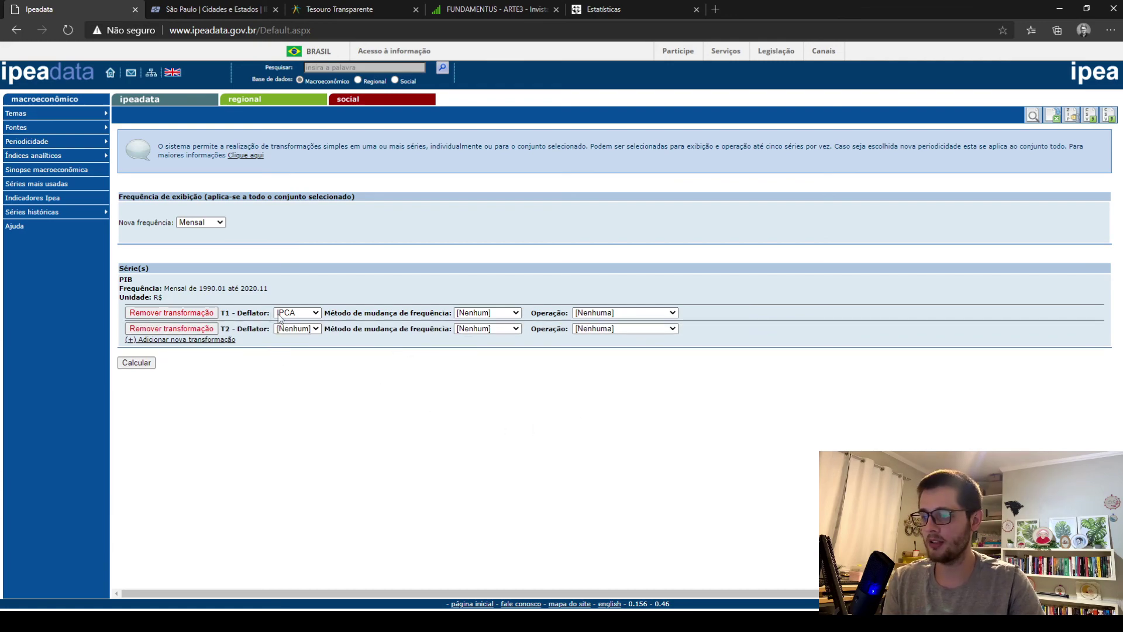
left_click(144, 365)
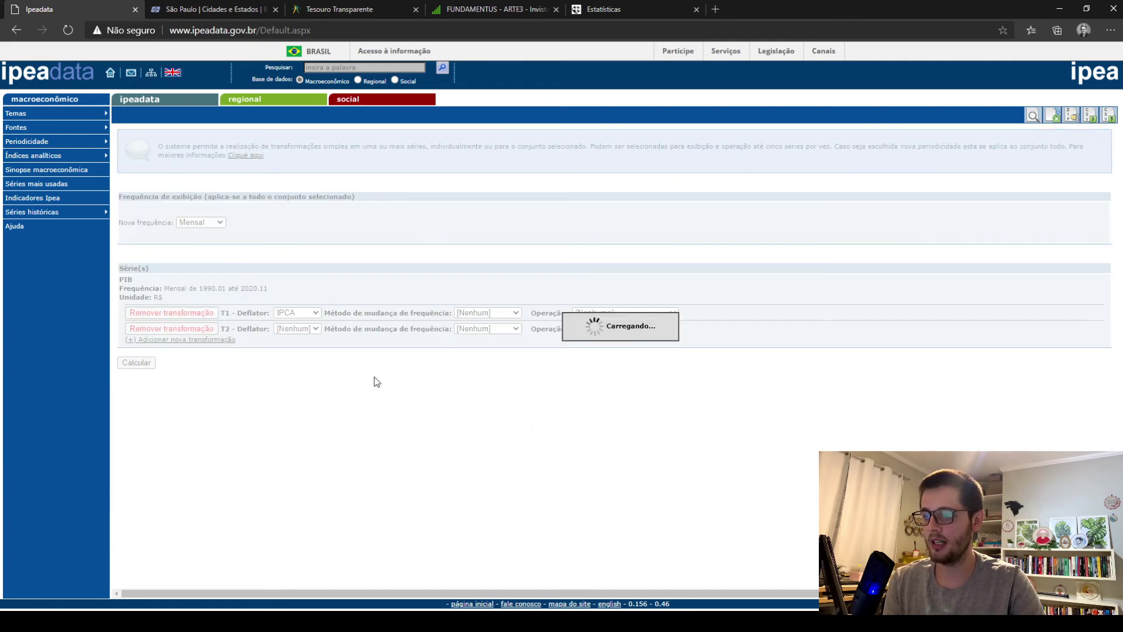
- Examine the deflated PIB table around the blank 1989 months and the first values from 1990.01
scroll(774, 311, "down", 6)
scroll(807, 258, "down", 15)
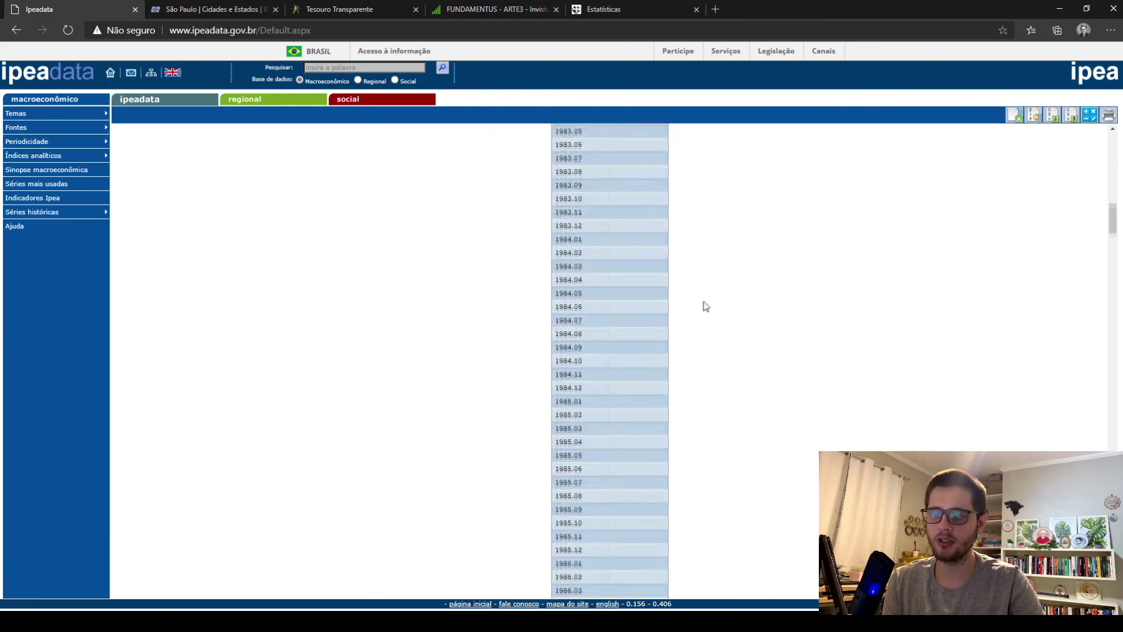
scroll(598, 314, "up", 10)
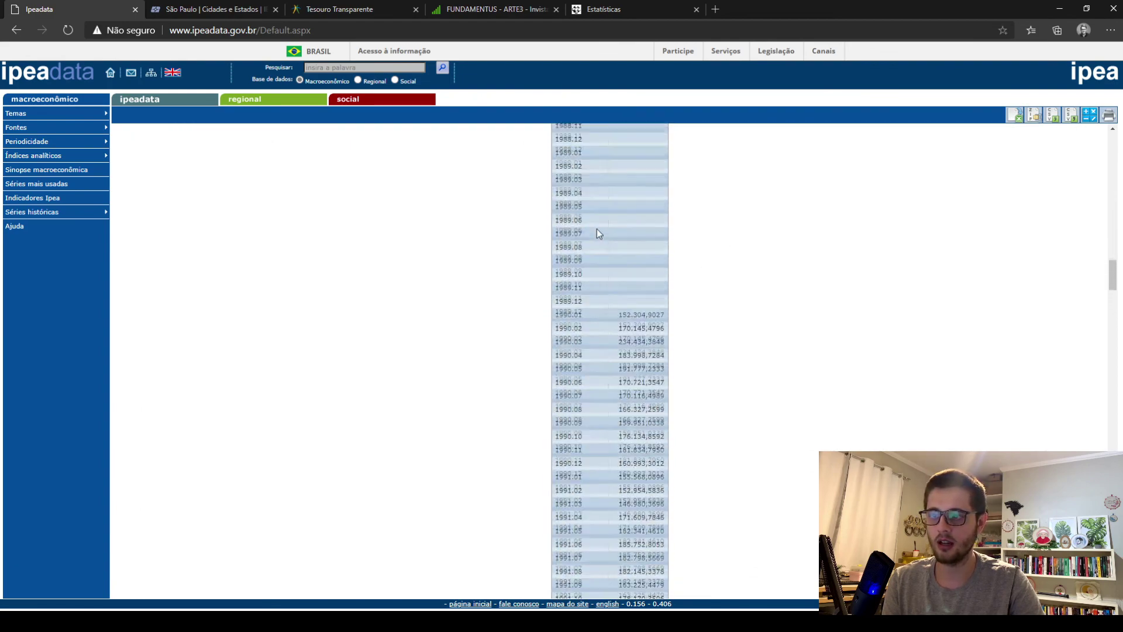
left_click_drag(625, 305, 573, 228)
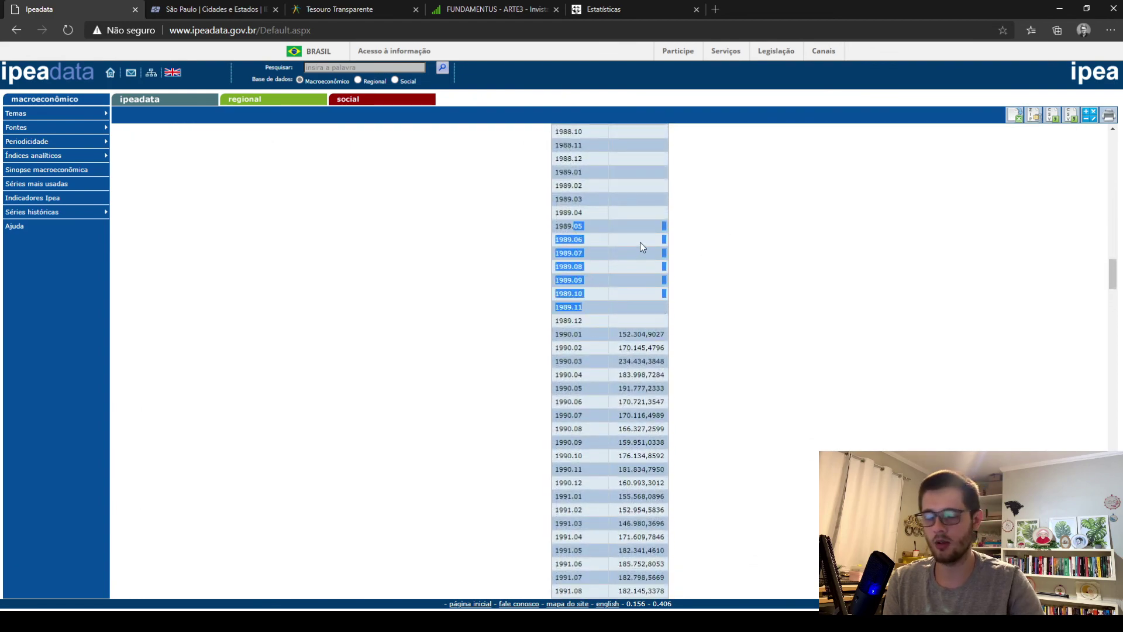
left_click(698, 270)
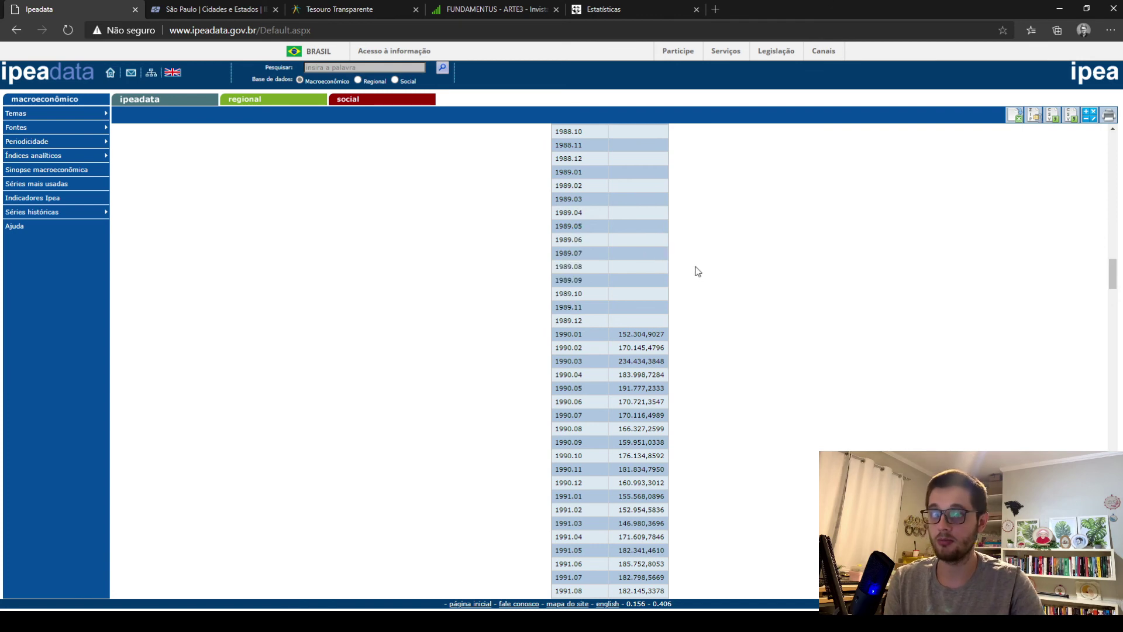
scroll(693, 273, "down", 2)
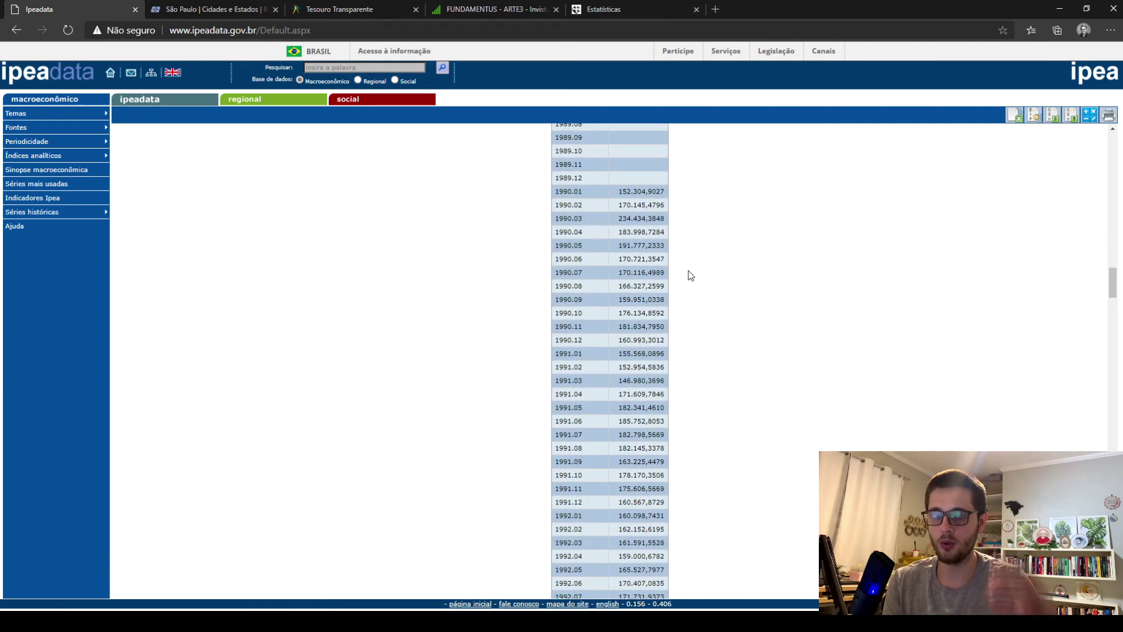
left_click_drag(560, 196, 656, 320)
- Check the 2020.10 value near the end of the deflated PIB table and return to the series description and chart
scroll(658, 324, "down", 20)
scroll(662, 331, "down", 20)
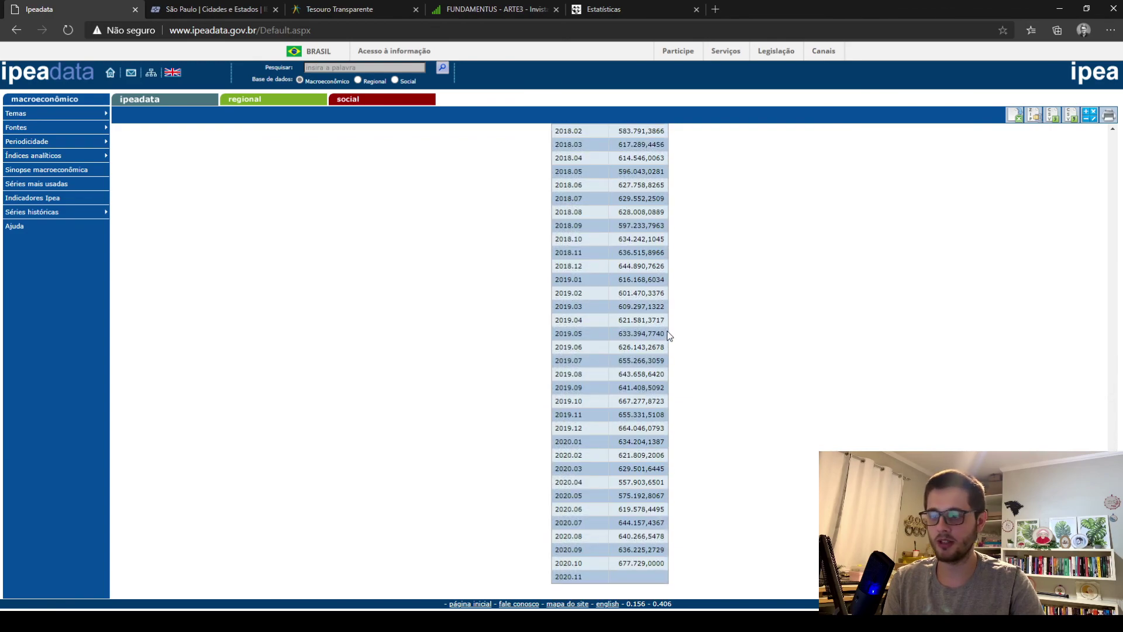
left_click_drag(635, 564, 589, 564)
scroll(700, 406, "up", 7)
scroll(704, 407, "up", 20)
scroll(760, 393, "up", 20)
scroll(764, 395, "up", 20)
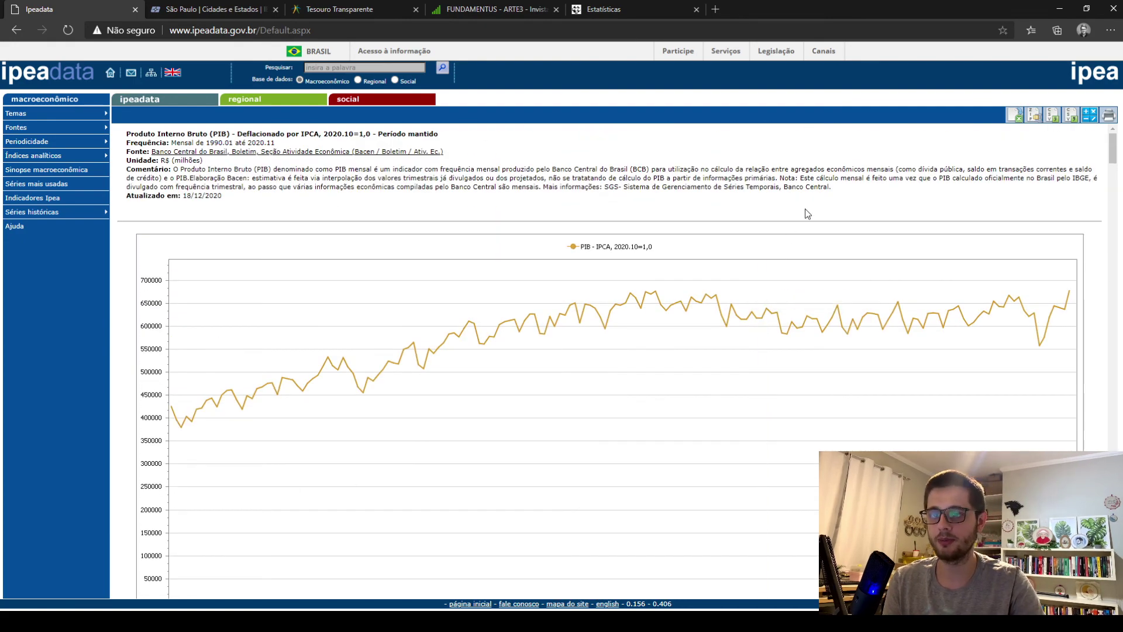